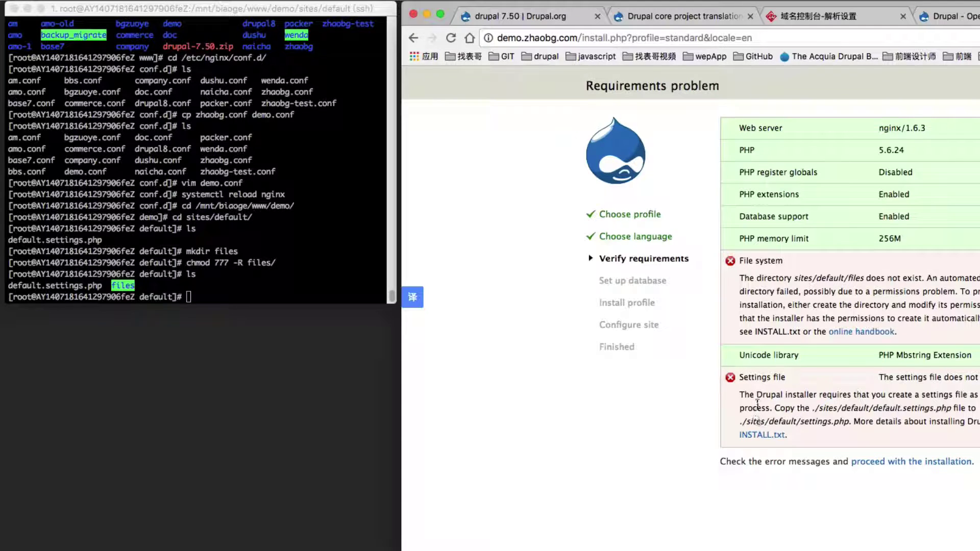
# Copy default.settings.php to settings.php in sites/default and list the folder to confirm it exists.
pyautogui.moveTo(818, 406); pyautogui.dragTo(878, 409)
pyautogui.click(876, 408)
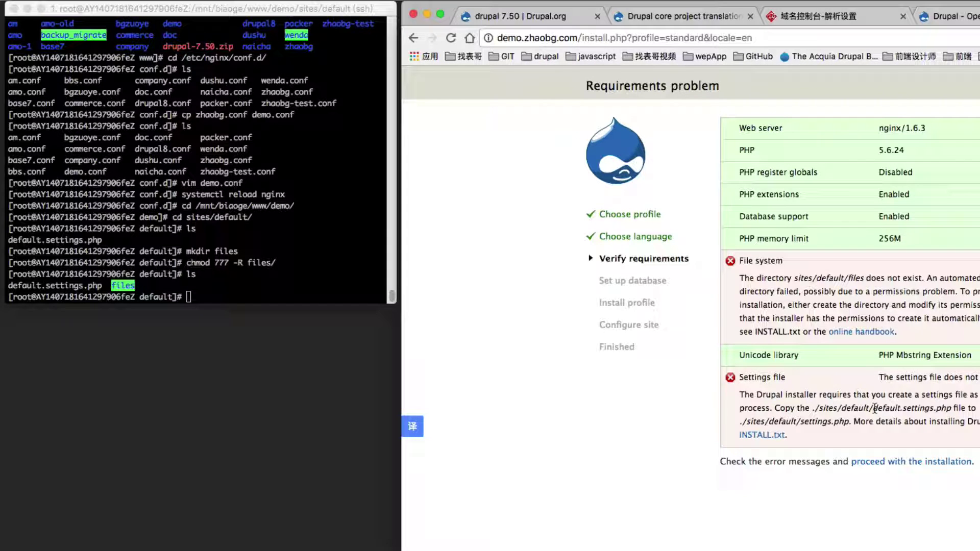
pyautogui.click(291, 276)
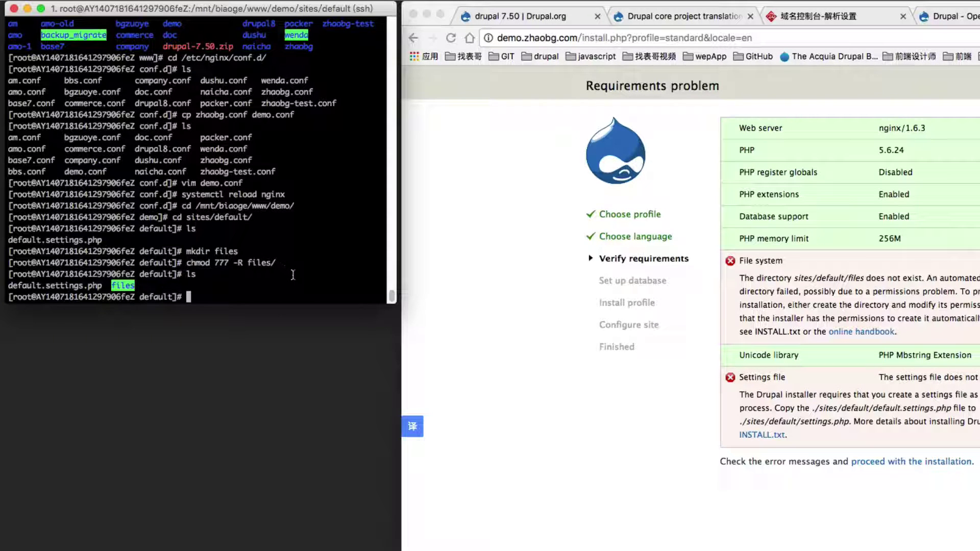
pyautogui.write('cp')
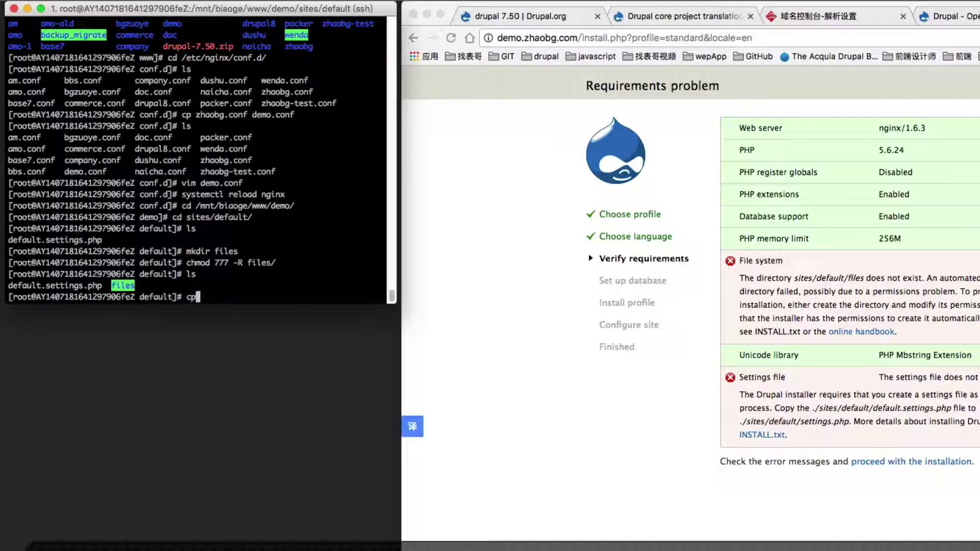
pyautogui.write(' de')
pyautogui.press('Tab')
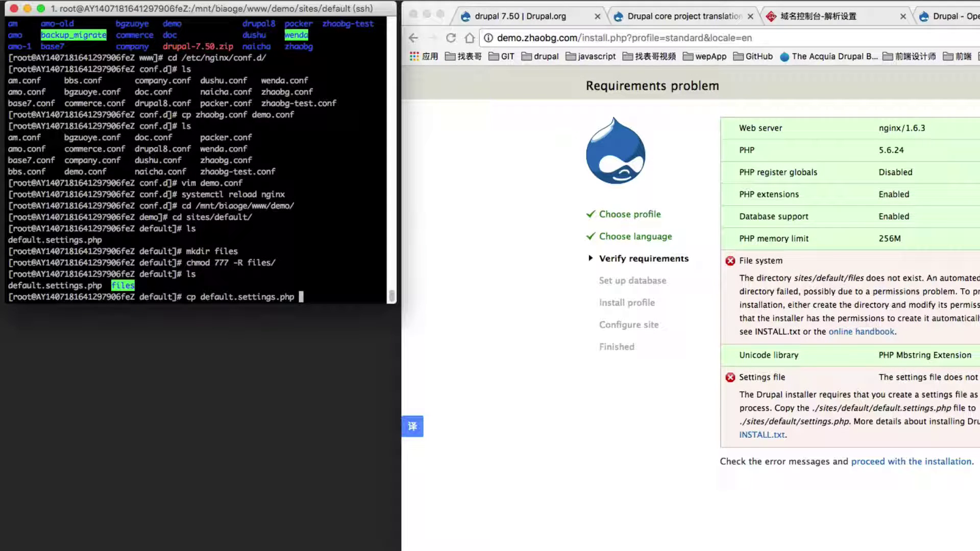
pyautogui.write('set')
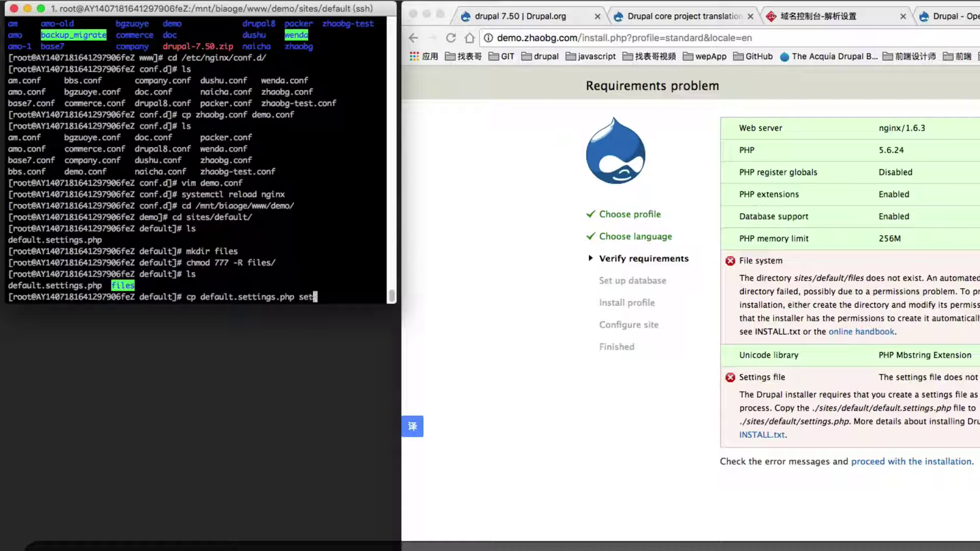
pyautogui.write('tings.')
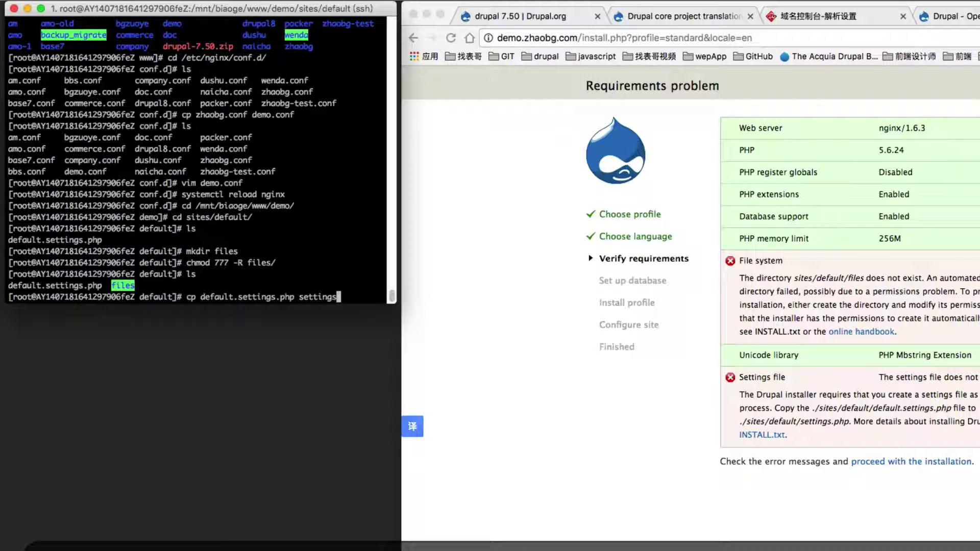
pyautogui.write('php')
pyautogui.press('Return')
pyautogui.write('ls')
pyautogui.press('Return')
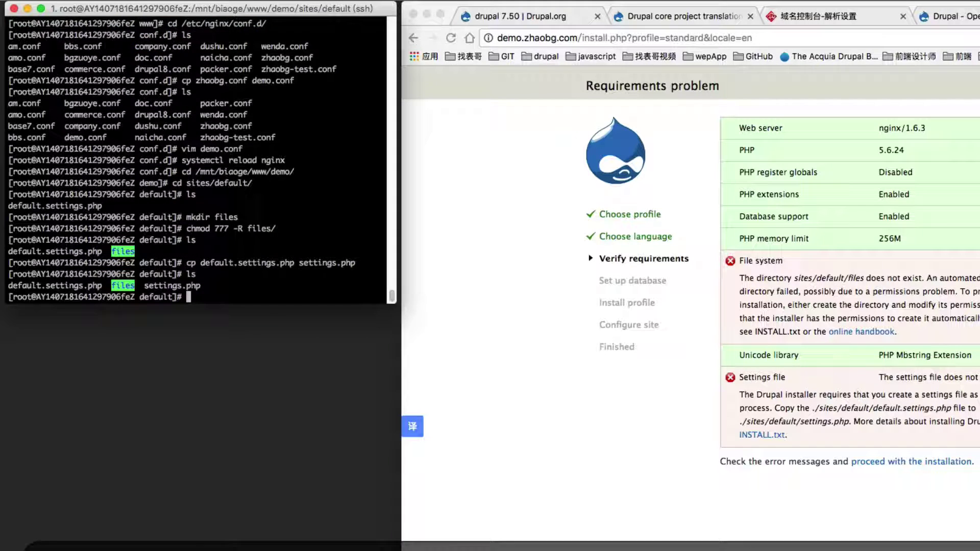
# Set settings.php permissions to 777 with chmod and bring the installer back in front.
pyautogui.write('ch')
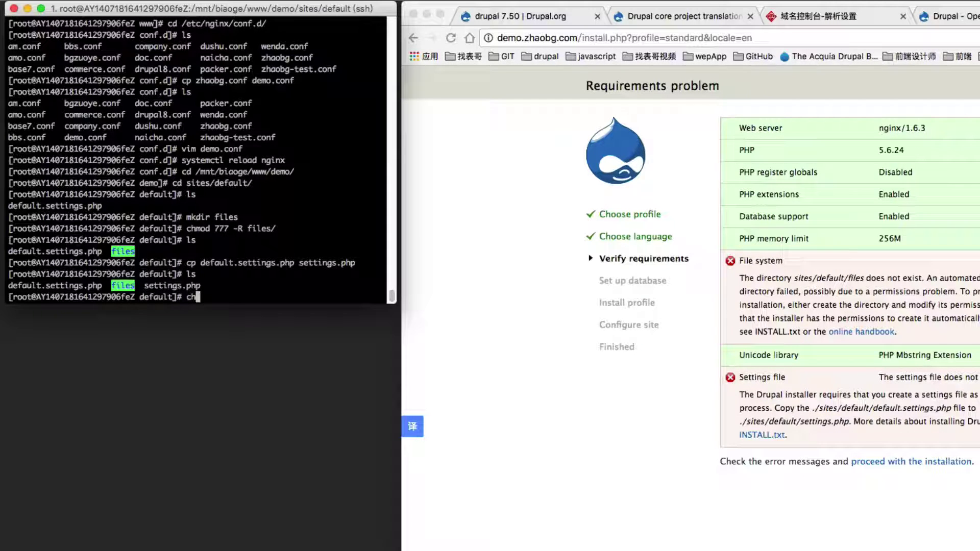
pyautogui.write('mod 777 s')
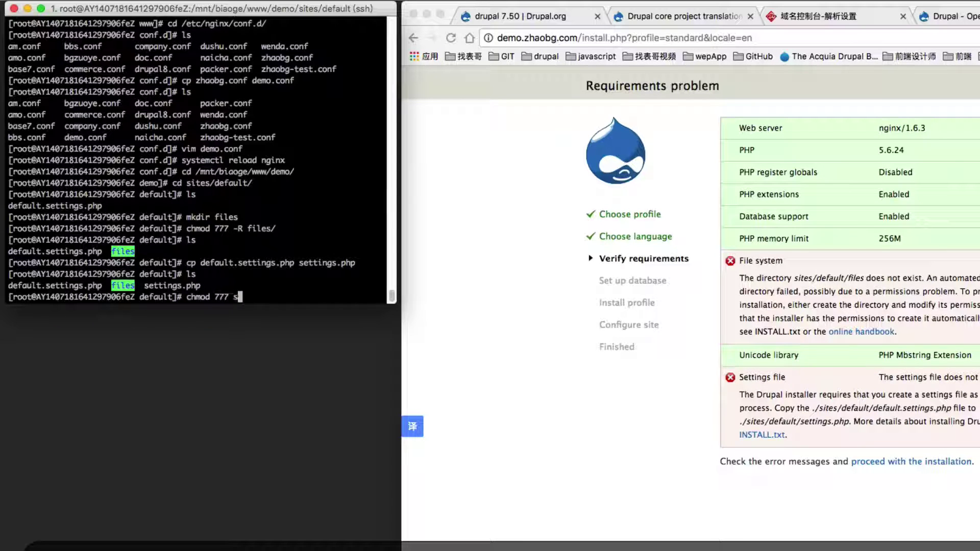
pyautogui.press('Tab')
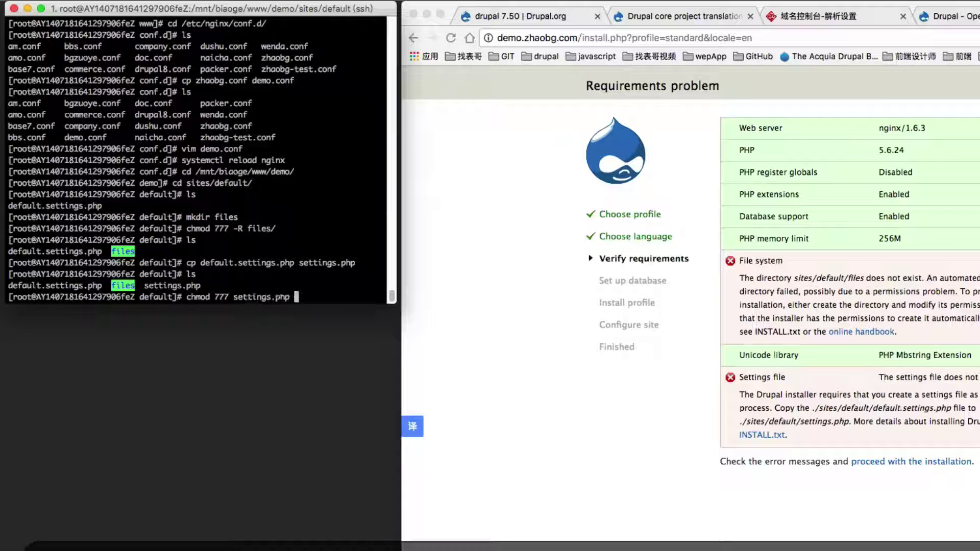
pyautogui.press('Return')
pyautogui.click(565, 391)
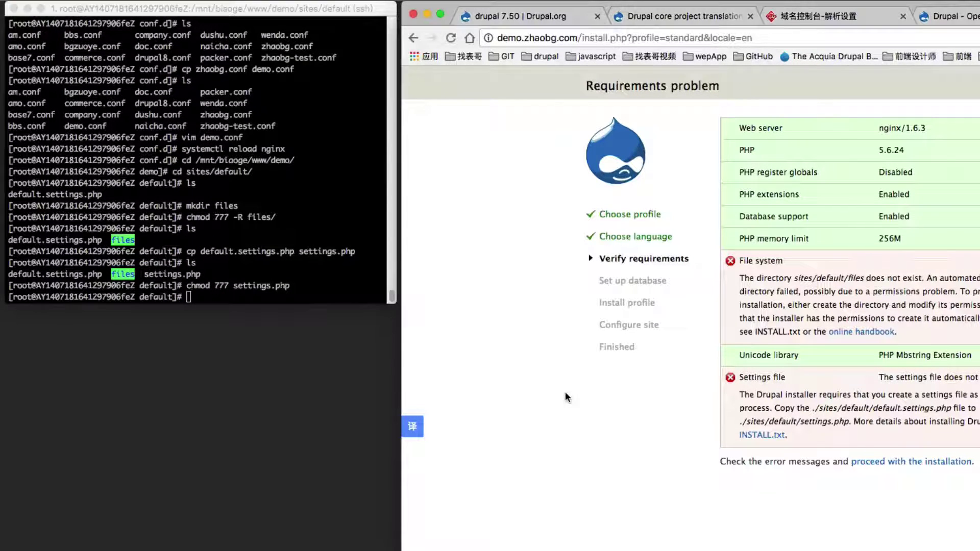
pyautogui.moveTo(565, 391); pyautogui.dragTo(166, 388)
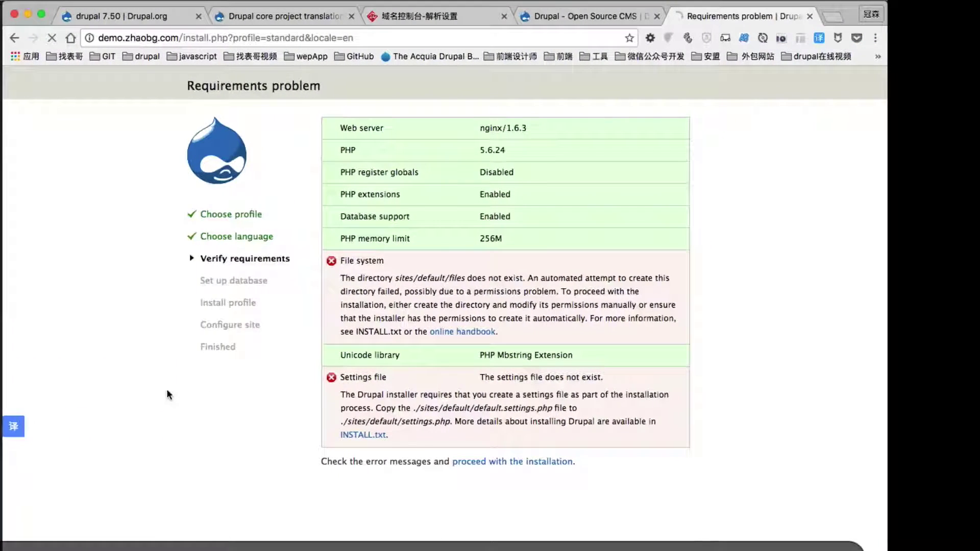
# Reload the installer and enter database name demo, username demo and the database password.
pyautogui.press('super+r')
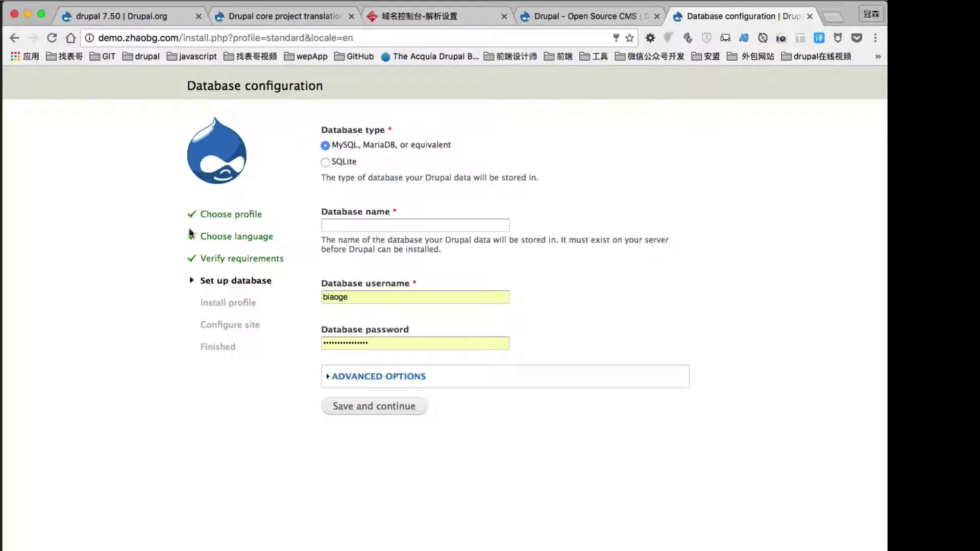
pyautogui.click(366, 225)
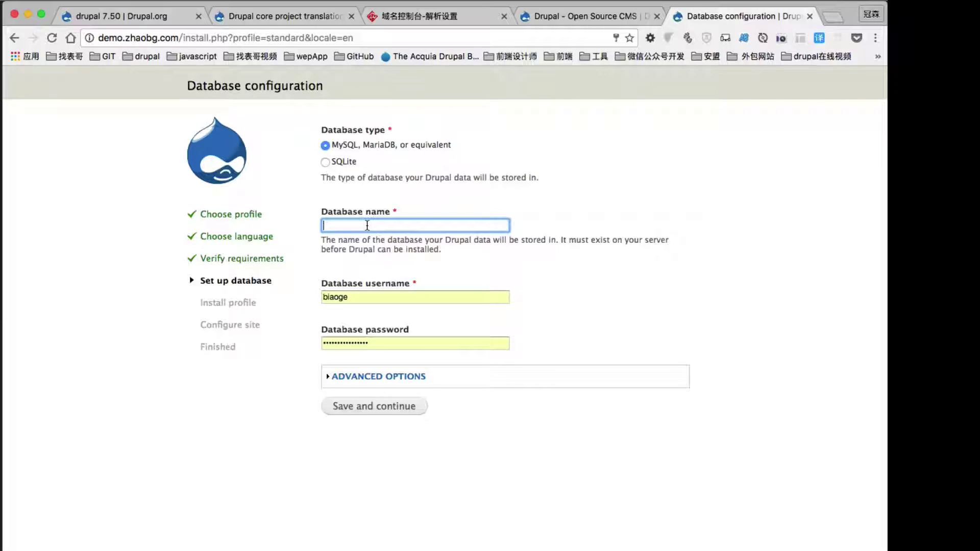
pyautogui.write('demo')
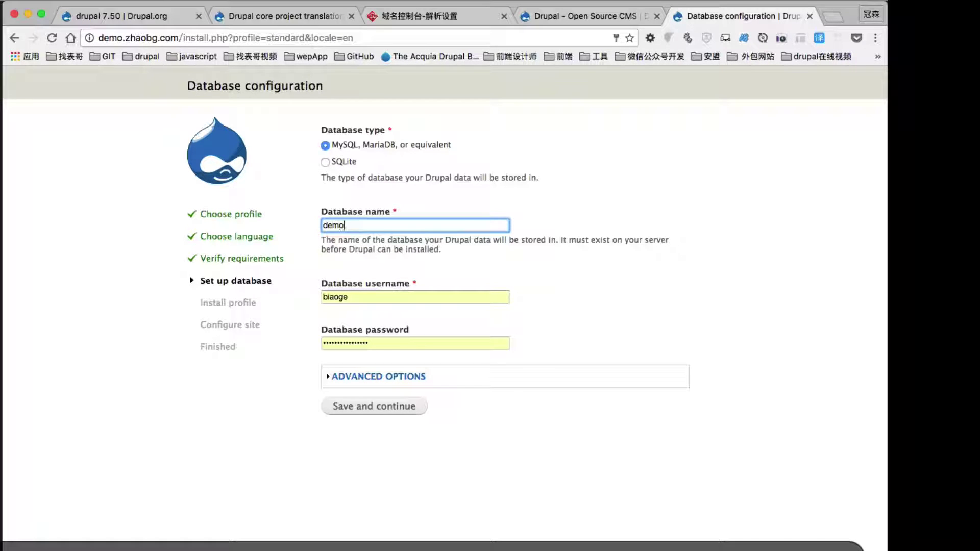
pyautogui.press('Tab')
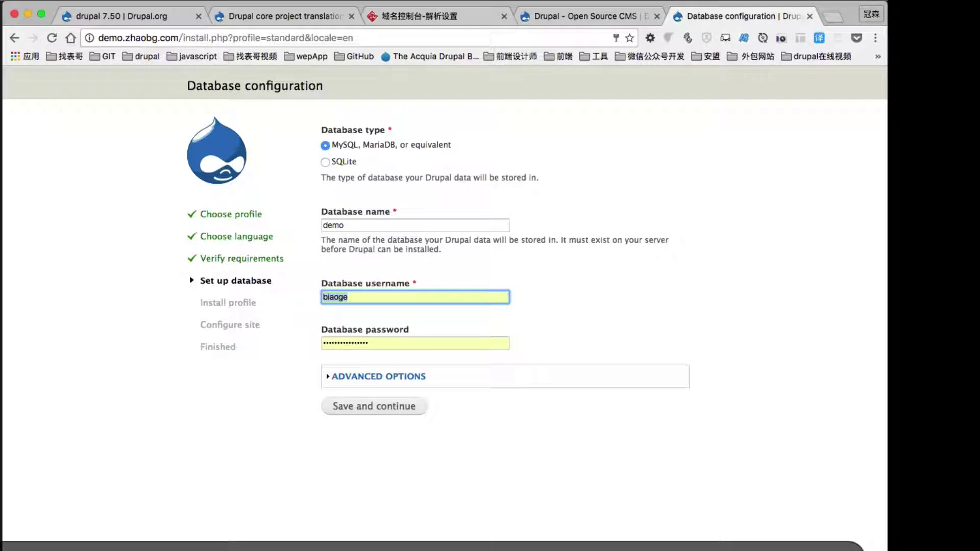
pyautogui.write('demo')
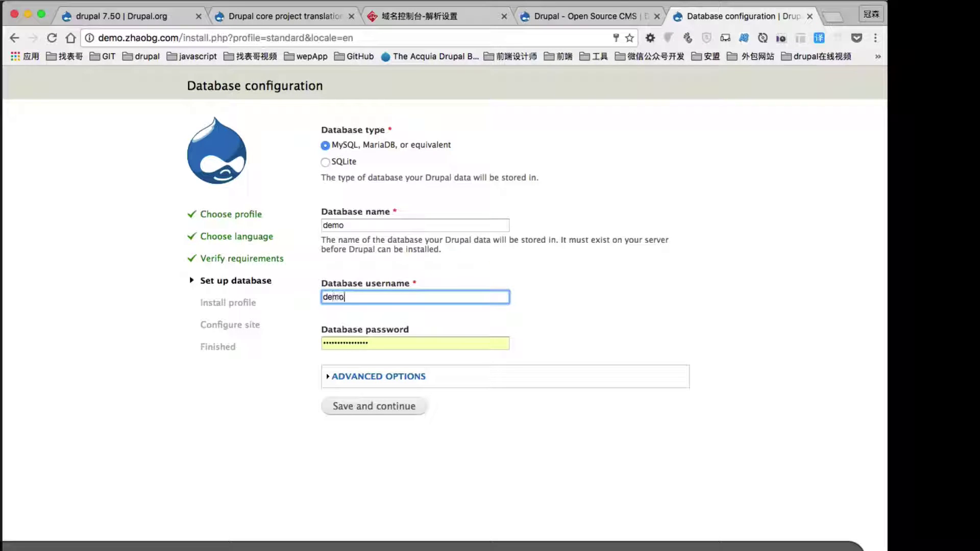
pyautogui.press('Tab')
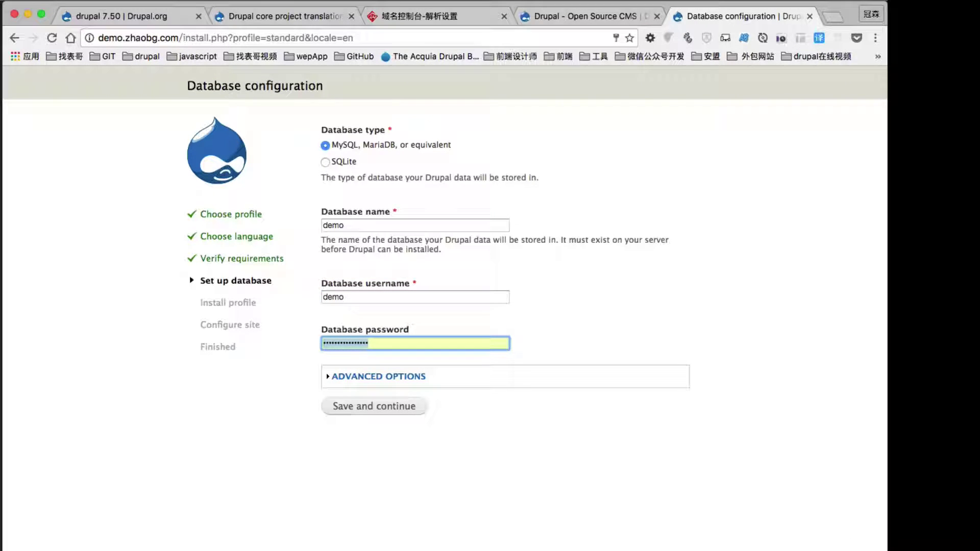
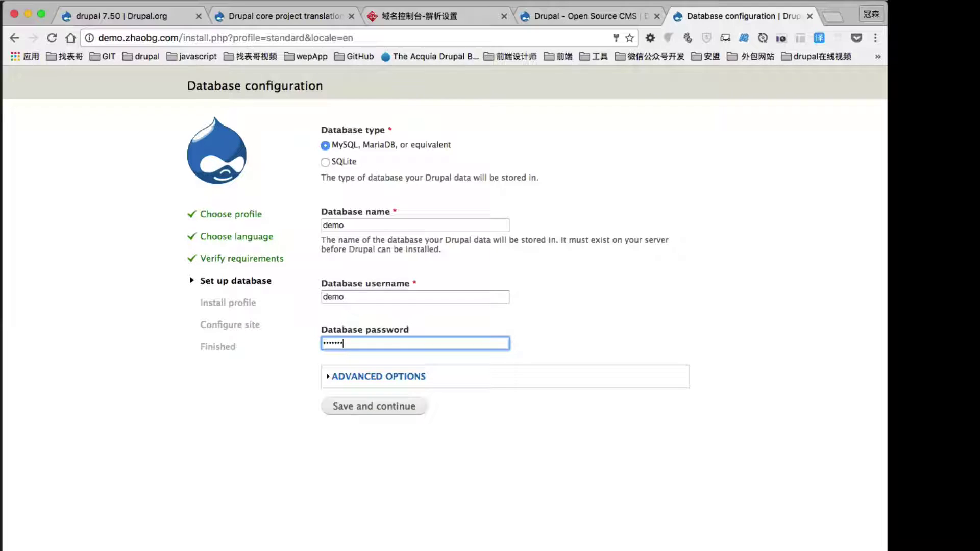
# Replace localhost with the RDS hostname under Advanced Options and submit the database settings.
pyautogui.click(405, 376)
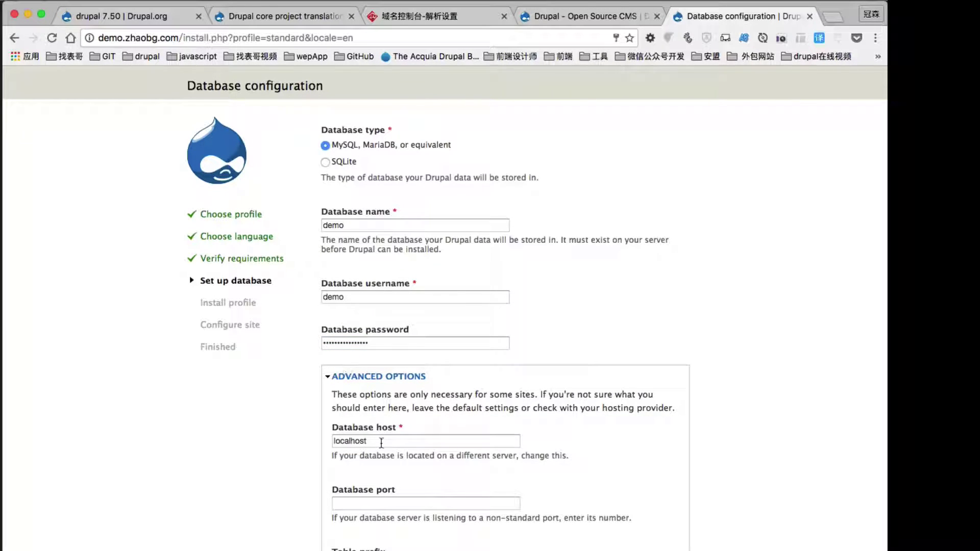
pyautogui.click(429, 441)
pyautogui.press('super+Tab')
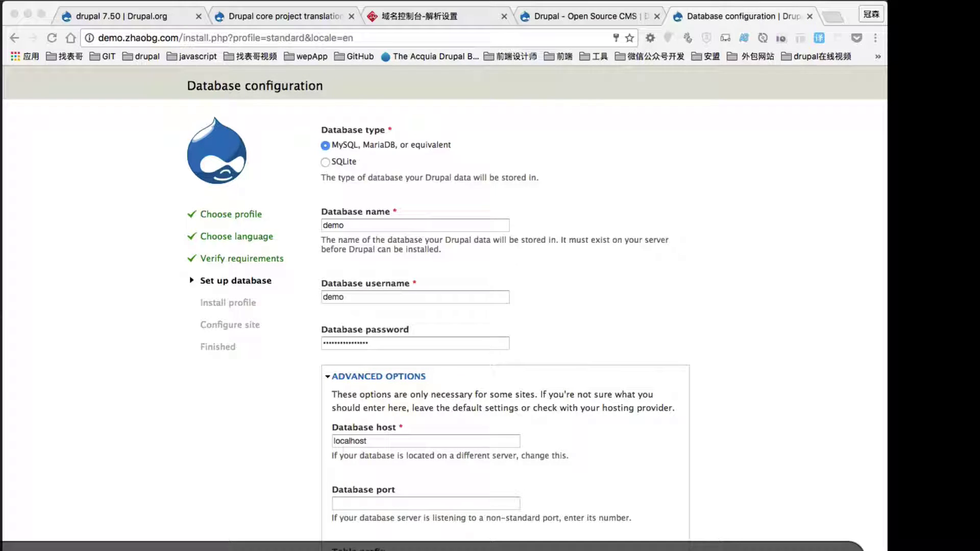
pyautogui.click(356, 494)
pyautogui.moveTo(402, 445); pyautogui.dragTo(275, 440)
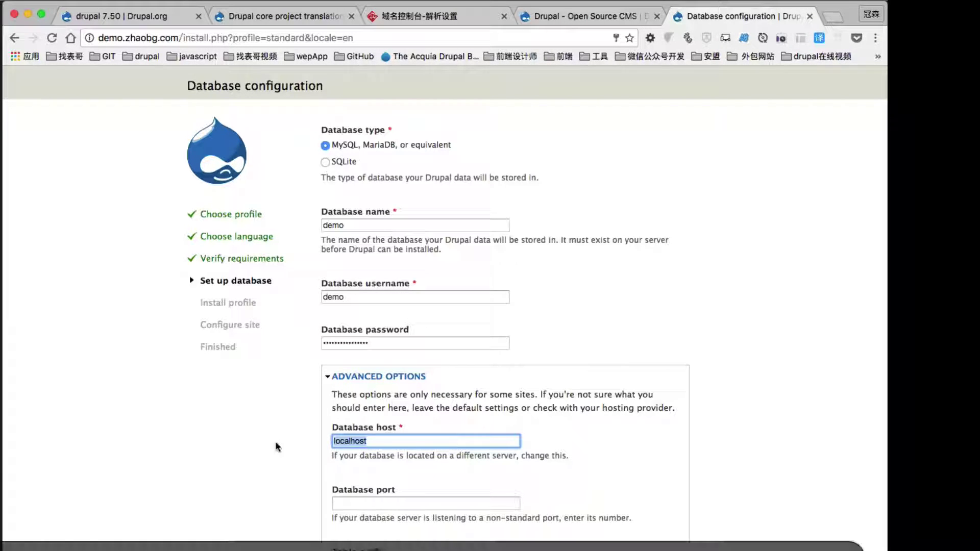
pyautogui.write('rm-bp1ds85pi7b0u78l8.mysql.rds.aliyuncs.com')
pyautogui.click(246, 449)
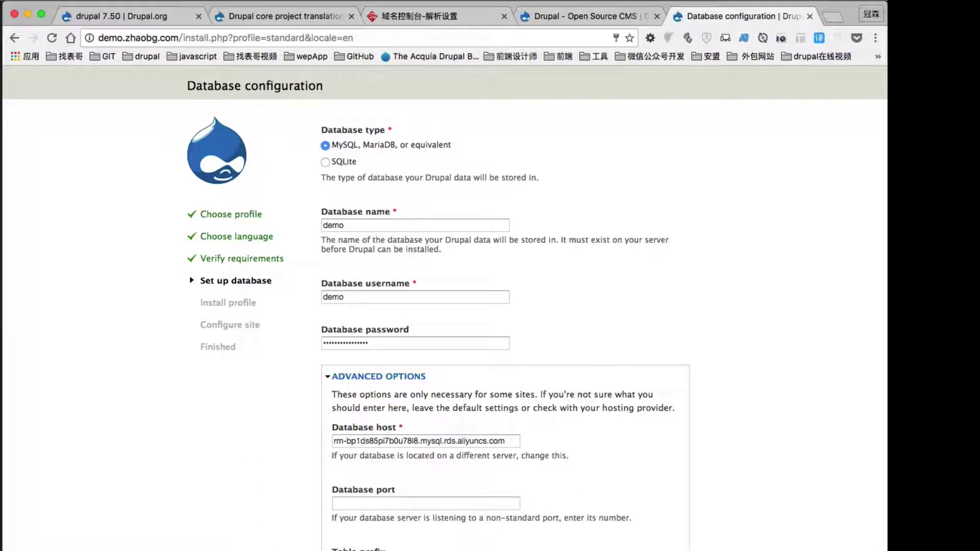
pyautogui.press('Return')
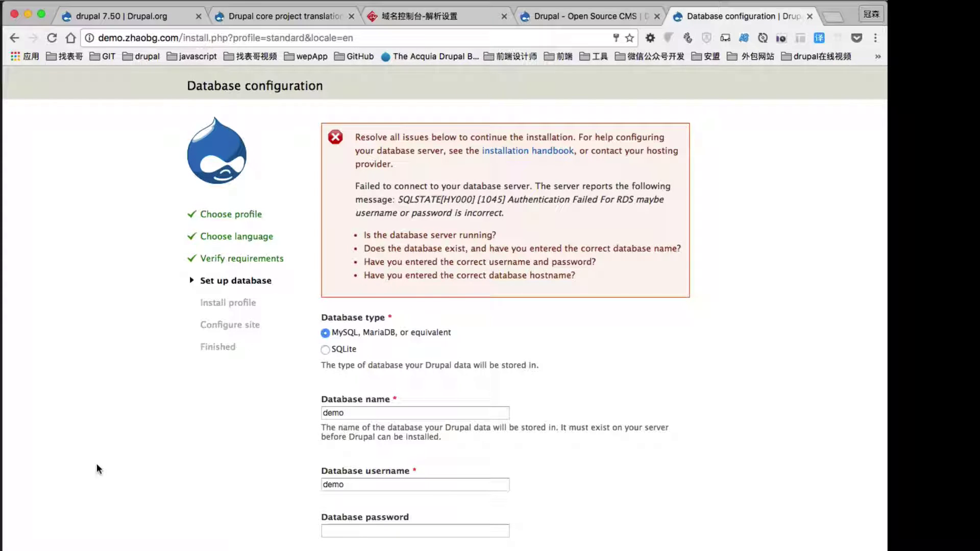
# Retype the database password, keep the RDS host unchanged, and resubmit the Database configuration form.
pyautogui.click(329, 531)
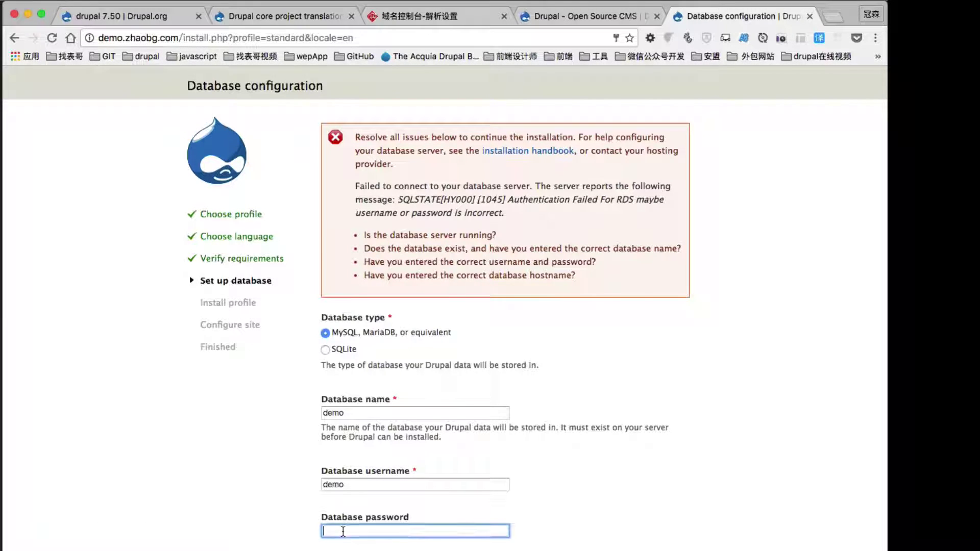
pyautogui.scroll(-3, 278, 520)
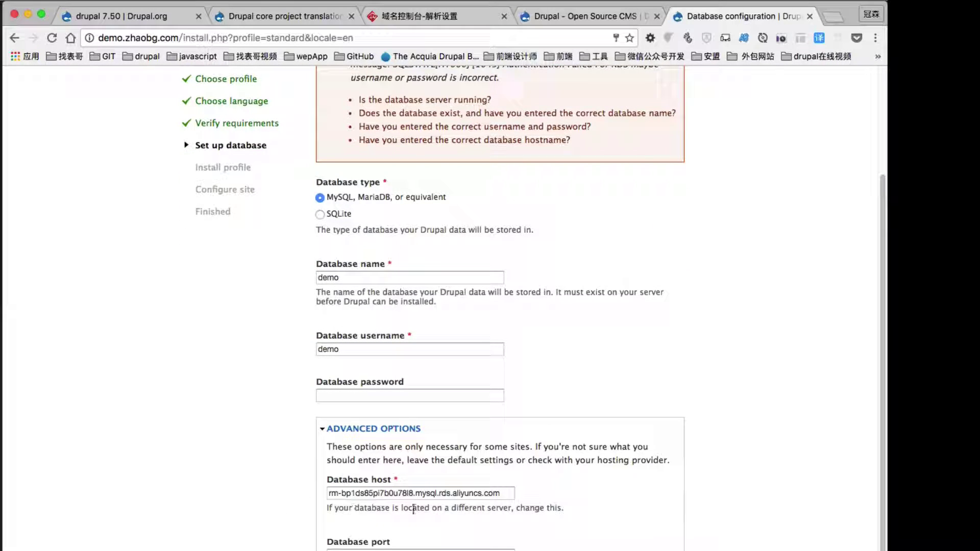
pyautogui.moveTo(508, 493); pyautogui.dragTo(306, 491)
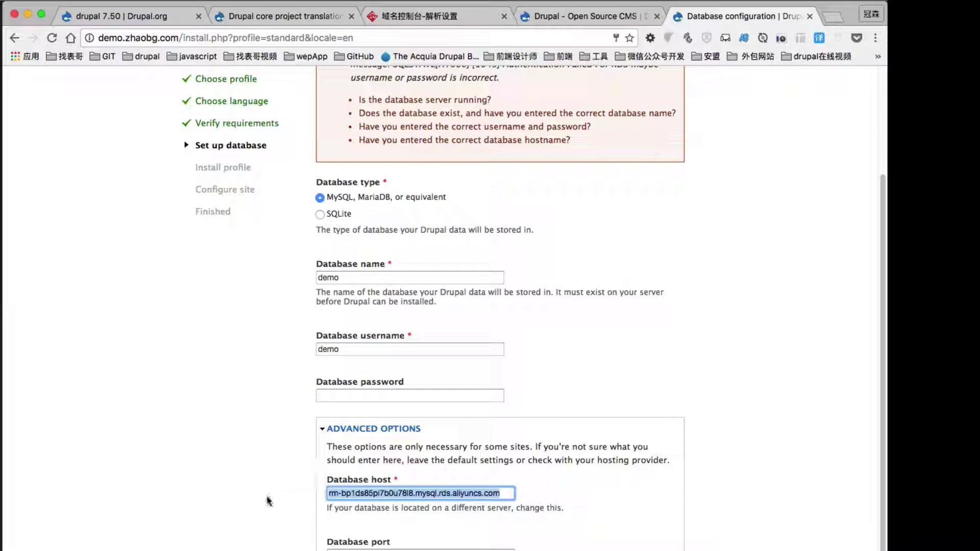
pyautogui.click(238, 494)
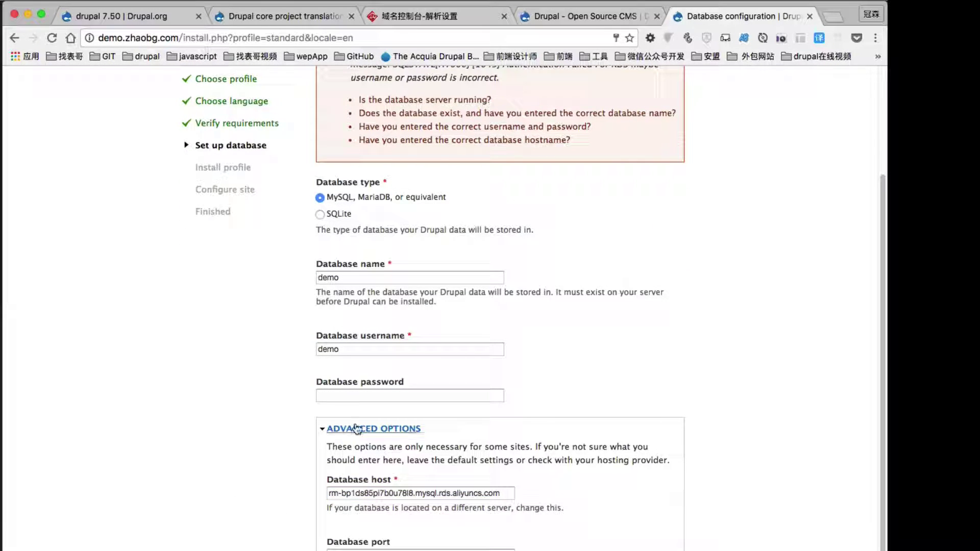
pyautogui.click(367, 396)
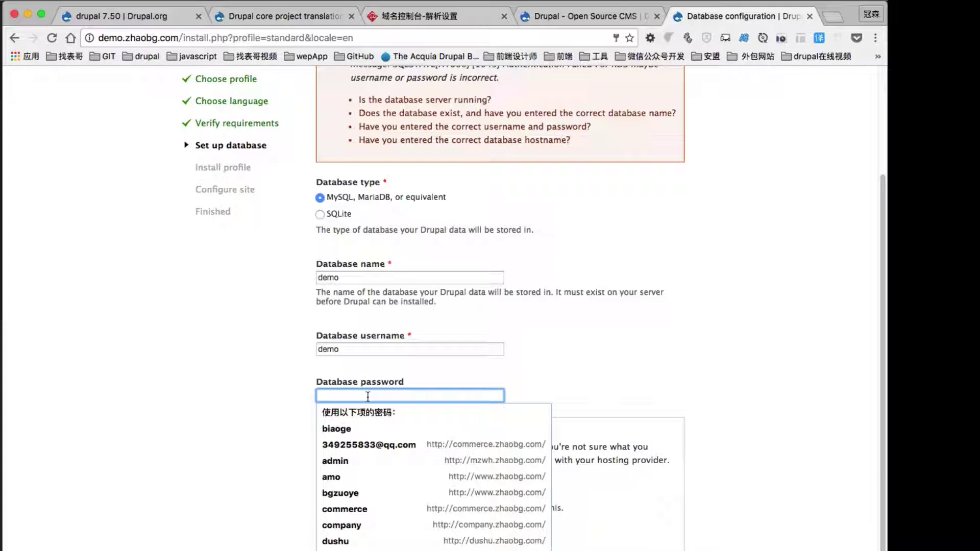
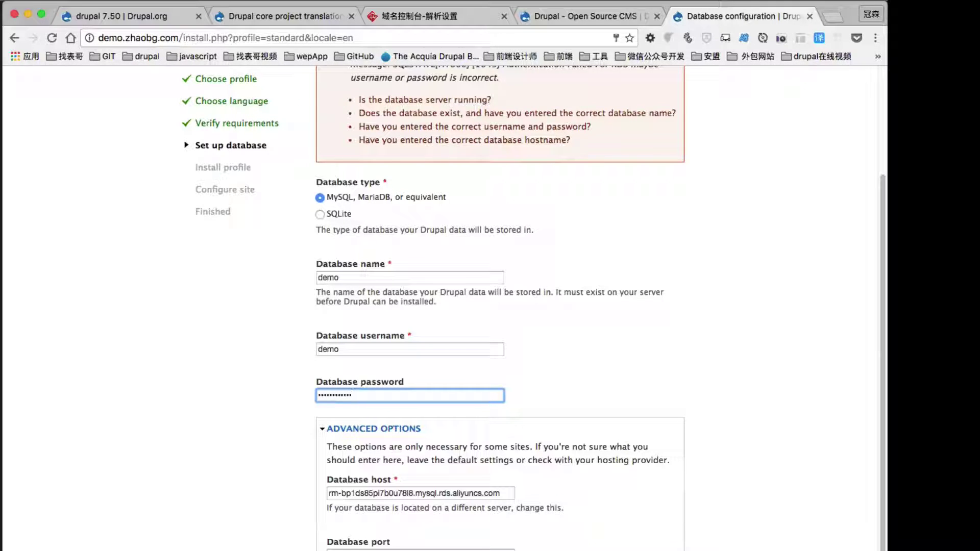
pyautogui.scroll(-1, 232, 535)
pyautogui.press('Return')
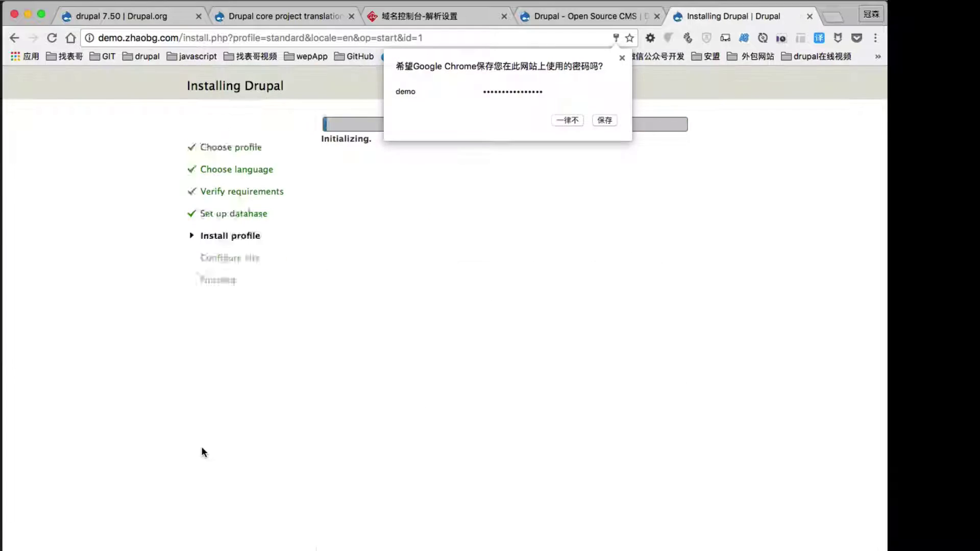
# Save the database login in Chrome's save-password prompt while the profile installs.
pyautogui.click(603, 120)
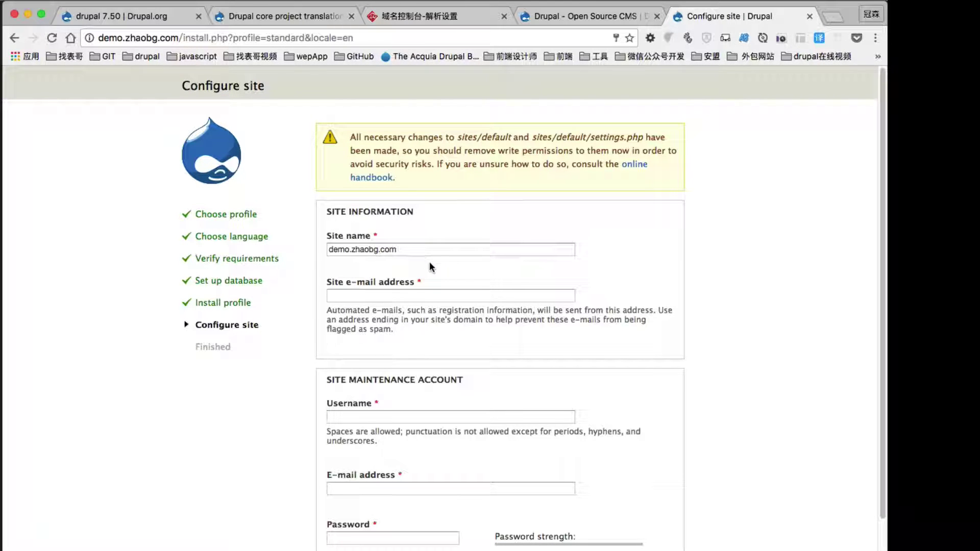
# Replace the site name with 找表哥视频教程 using Chinese pinyin input.
pyautogui.click(404, 250)
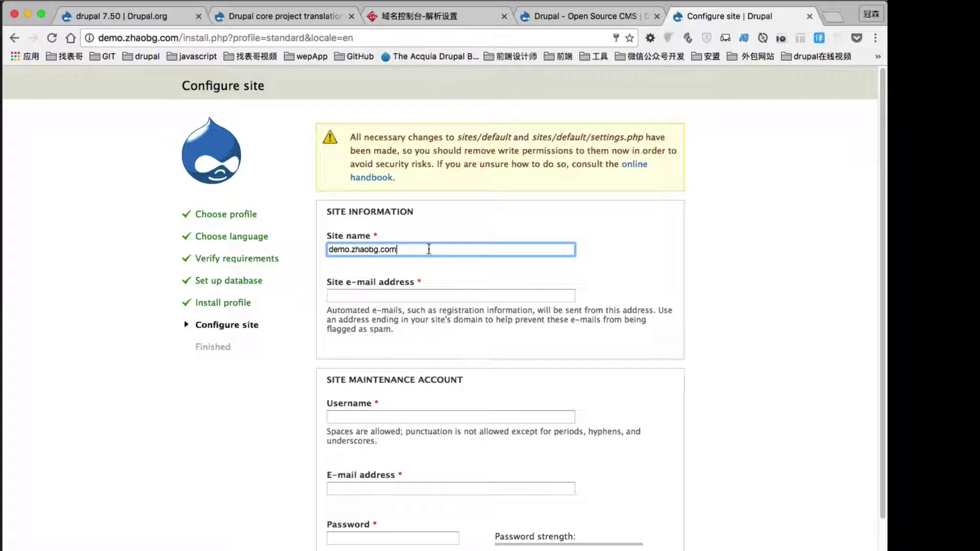
pyautogui.moveTo(403, 249); pyautogui.dragTo(310, 249)
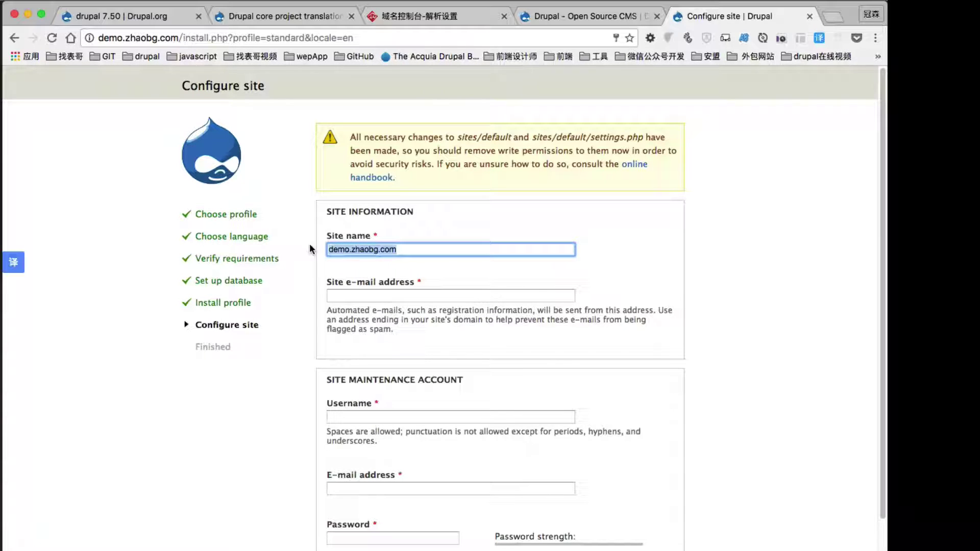
pyautogui.write('zha')
pyautogui.press('BackSpace')
pyautogui.press('BackSpace')
pyautogui.press('BackSpace')
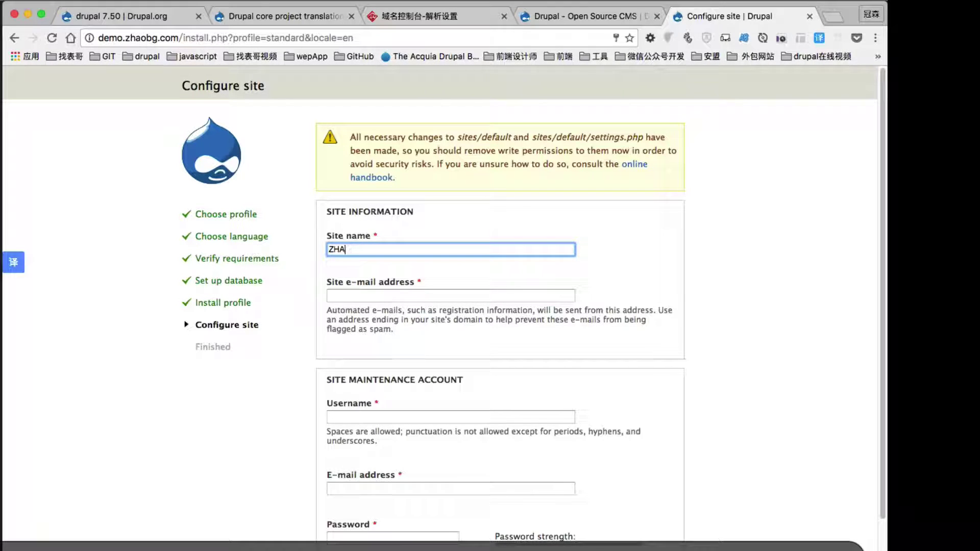
pyautogui.hotkey('ctrl', 'space')
pyautogui.write('zha')
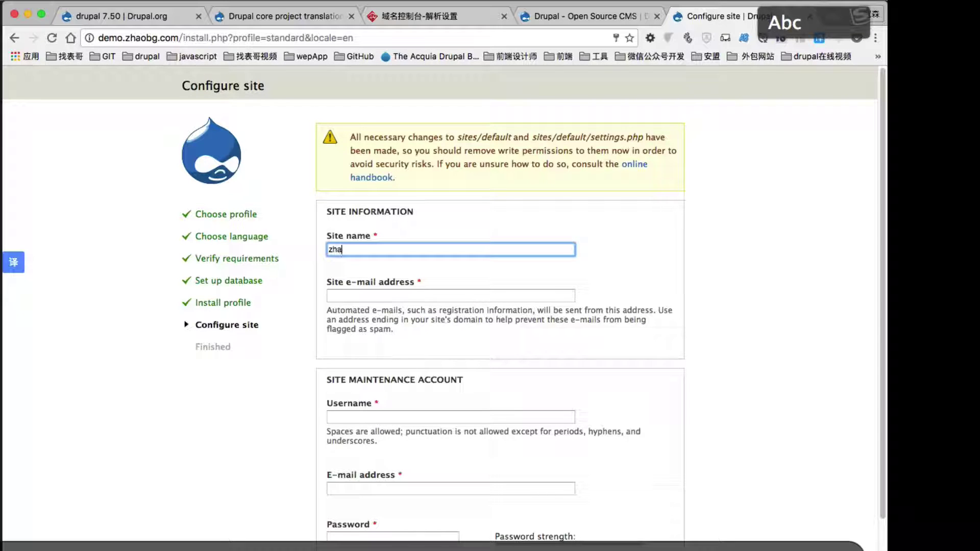
pyautogui.press('BackSpace')
pyautogui.press('BackSpace')
pyautogui.press('BackSpace')
pyautogui.hotkey('ctrl', 'space')
pyautogui.write('zhoabia')
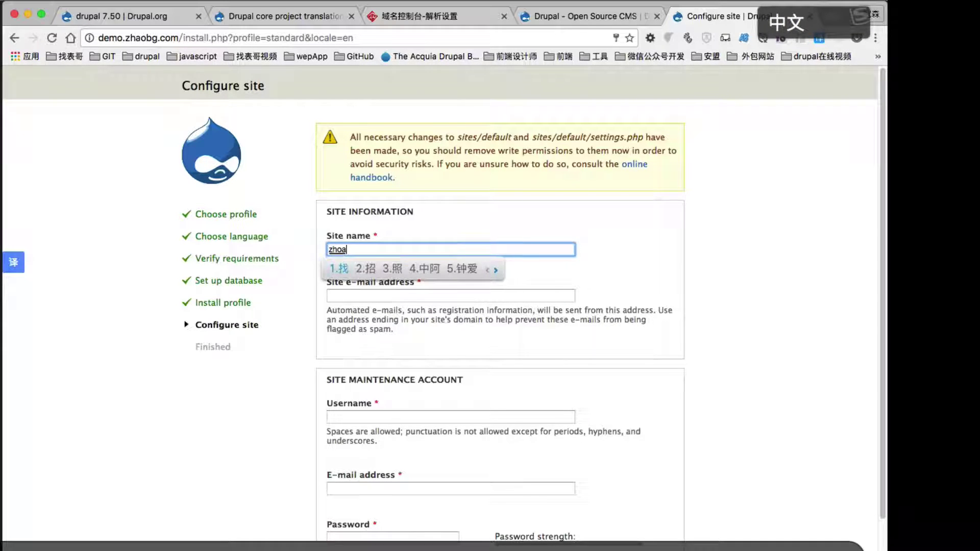
pyautogui.write('ogeshipin')
pyautogui.press('space')
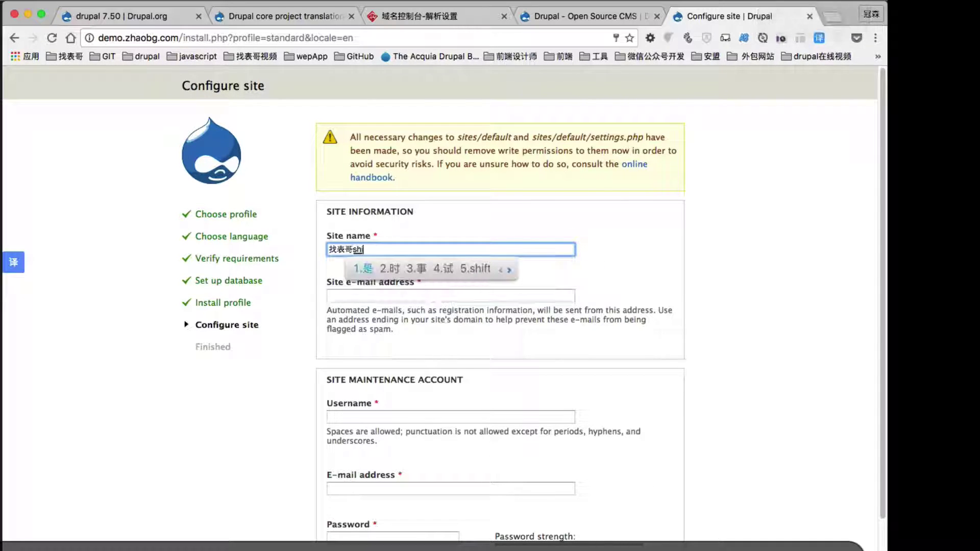
pyautogui.write('jiaocheng')
pyautogui.press('space')
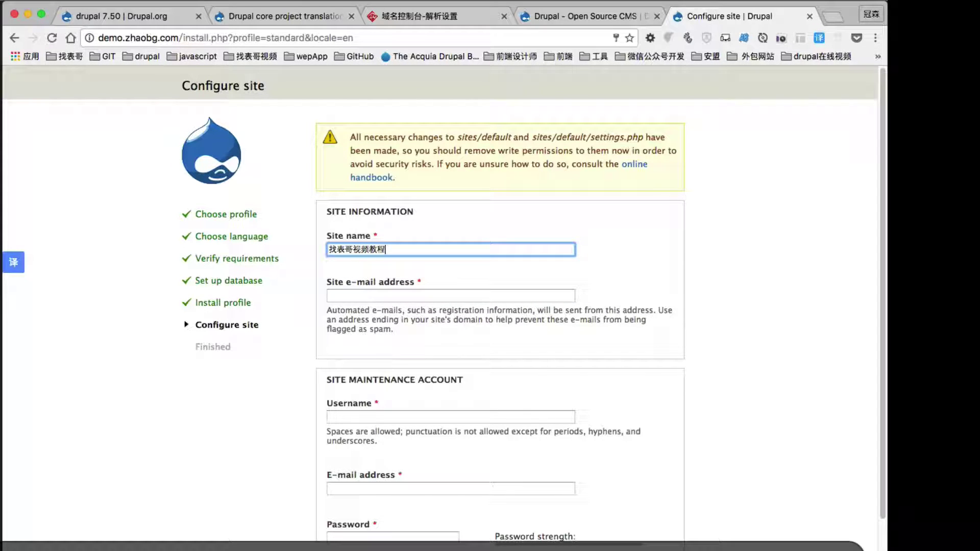
# Fill in the site e-mail, maintenance account username, account e-mail and password.
pyautogui.press('Tab')
pyautogui.write('34')
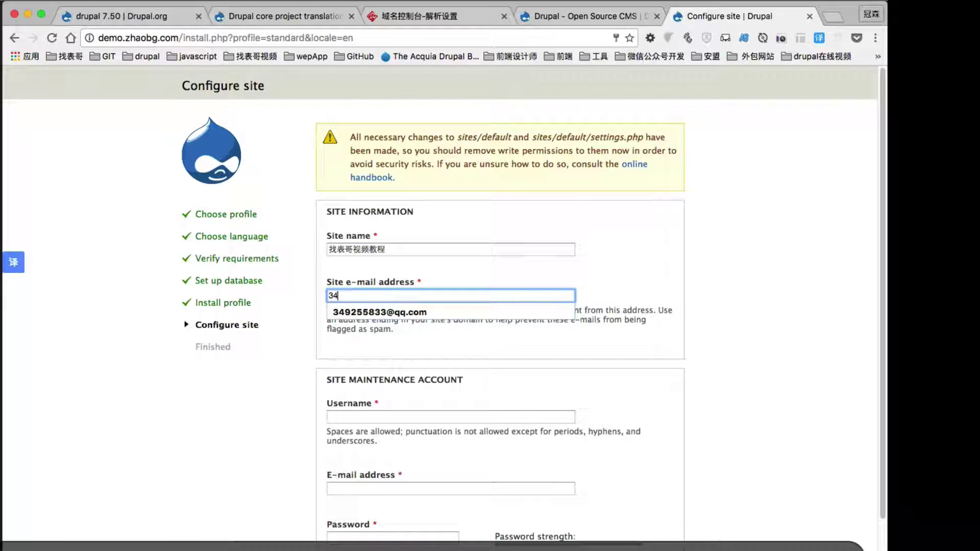
pyautogui.press('Down')
pyautogui.press('Return')
pyautogui.press('Tab')
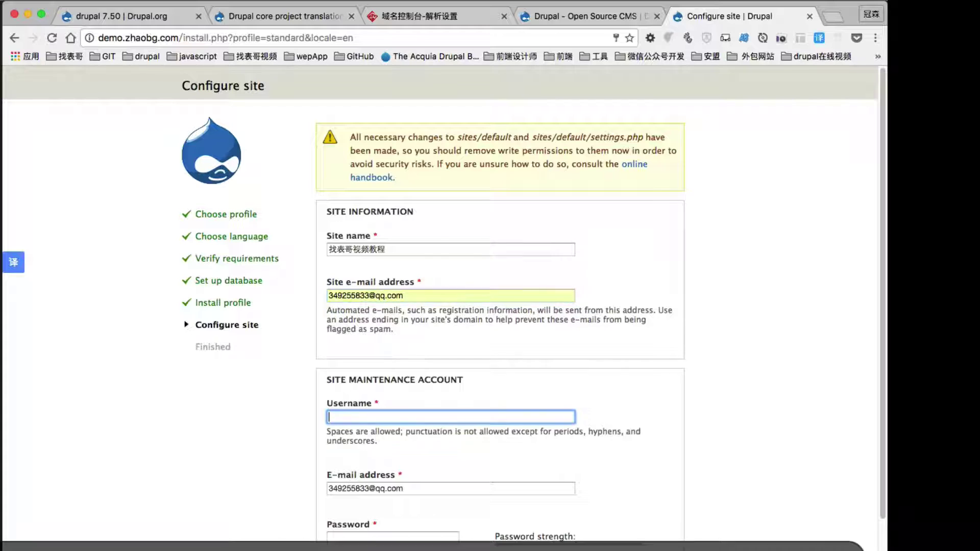
pyautogui.write('biaoge')
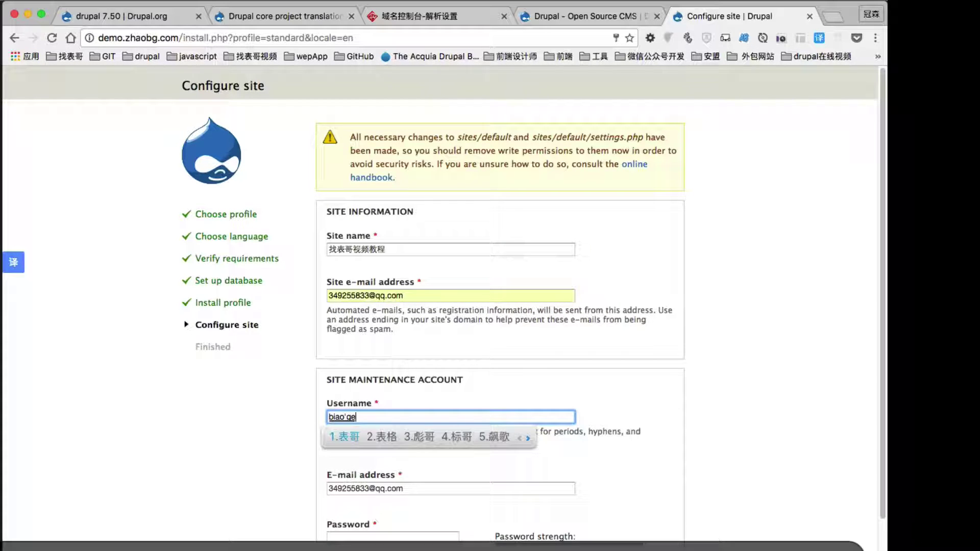
pyautogui.press('space')
pyautogui.press('Tab')
pyautogui.press('Down')
pyautogui.press('Return')
pyautogui.press('Tab')
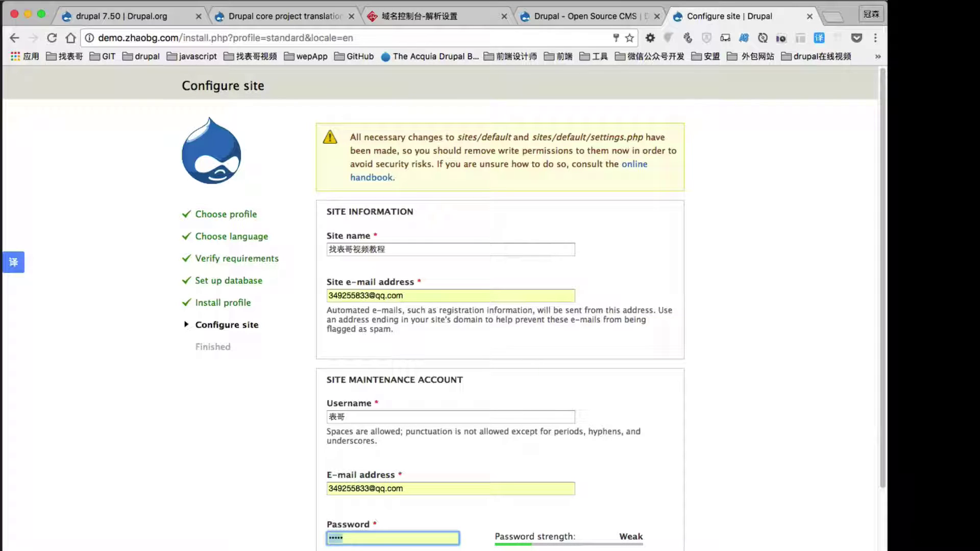
pyautogui.press('BackSpace')
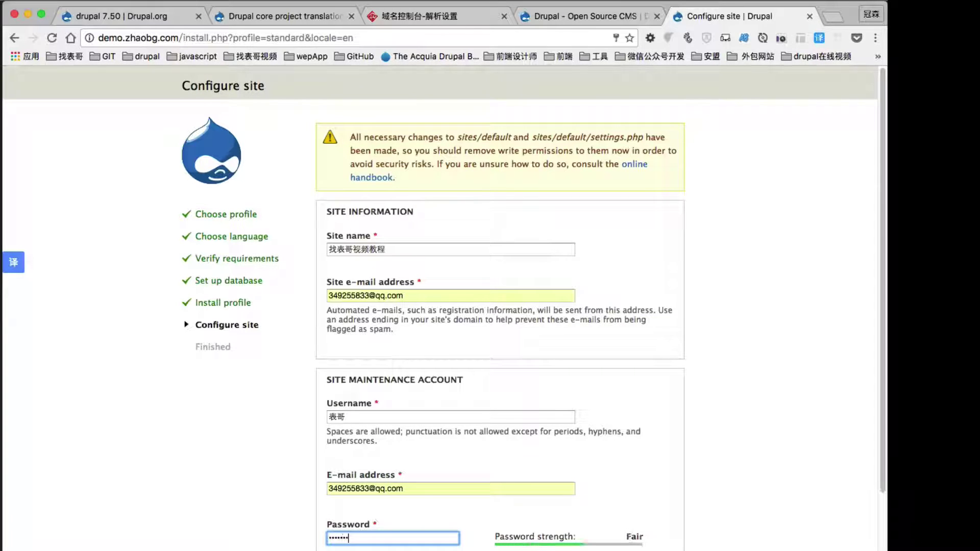
pyautogui.press('Tab')
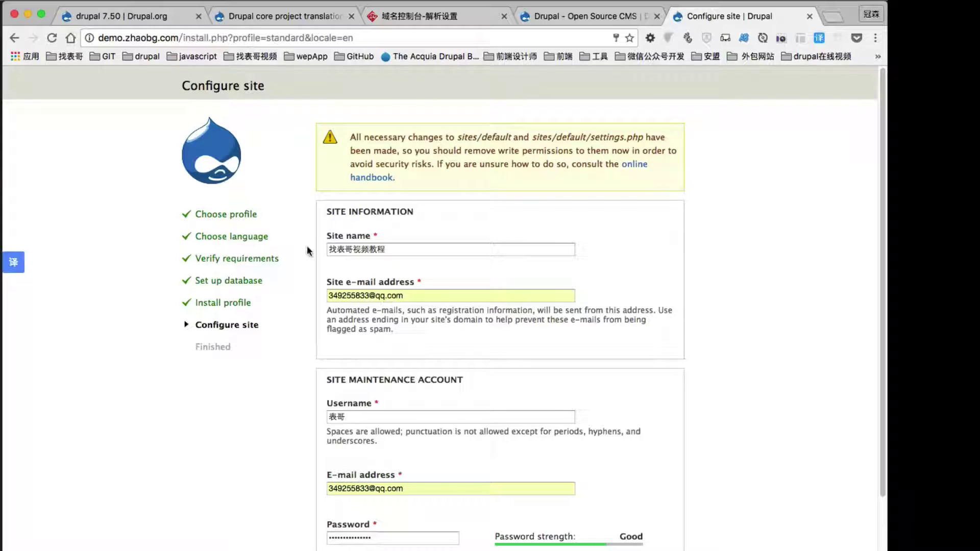
# Set default country to China and time zone to Asia/Hong Kong, then submit Configure site.
pyautogui.scroll(-5, 309, 251)
pyautogui.click(364, 465)
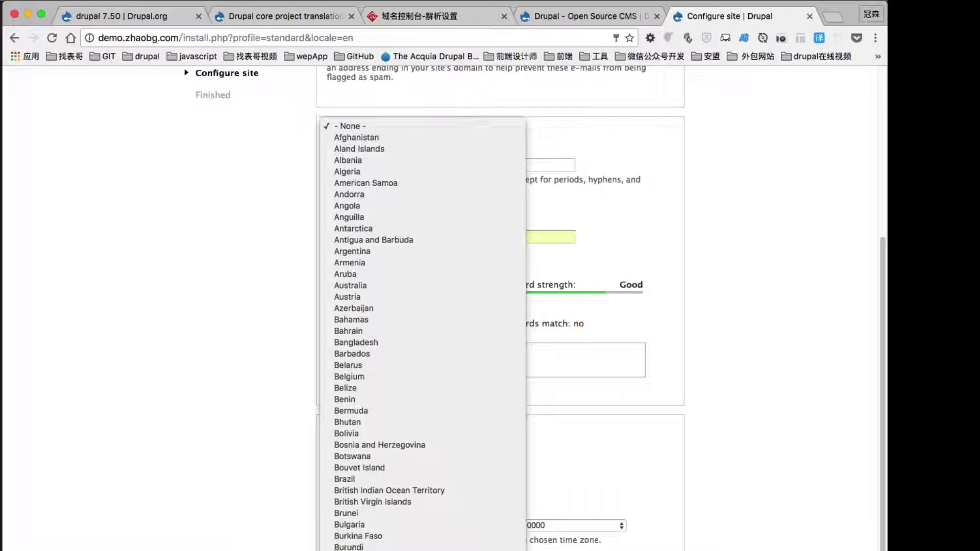
pyautogui.press('Escape')
pyautogui.write('china')
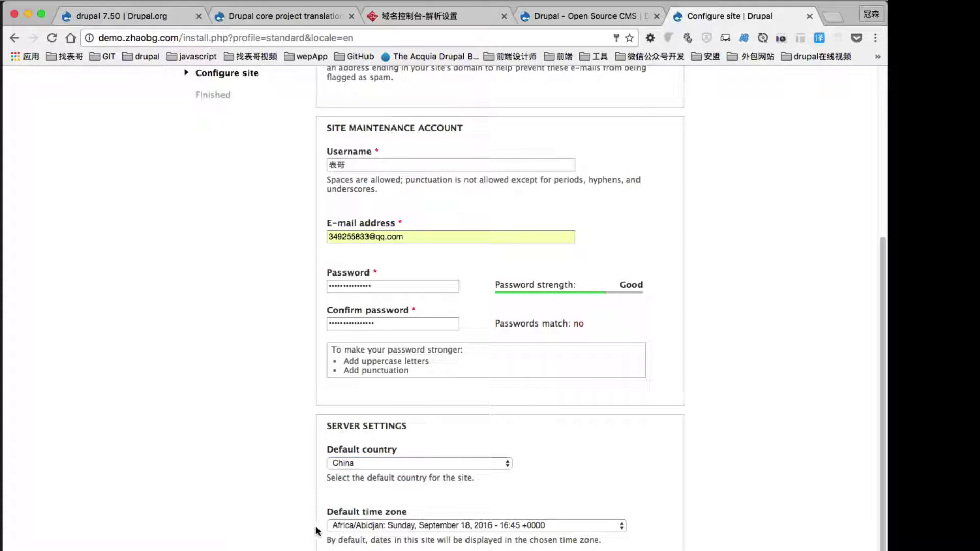
pyautogui.scroll(-1, 353, 503)
pyautogui.click(354, 504)
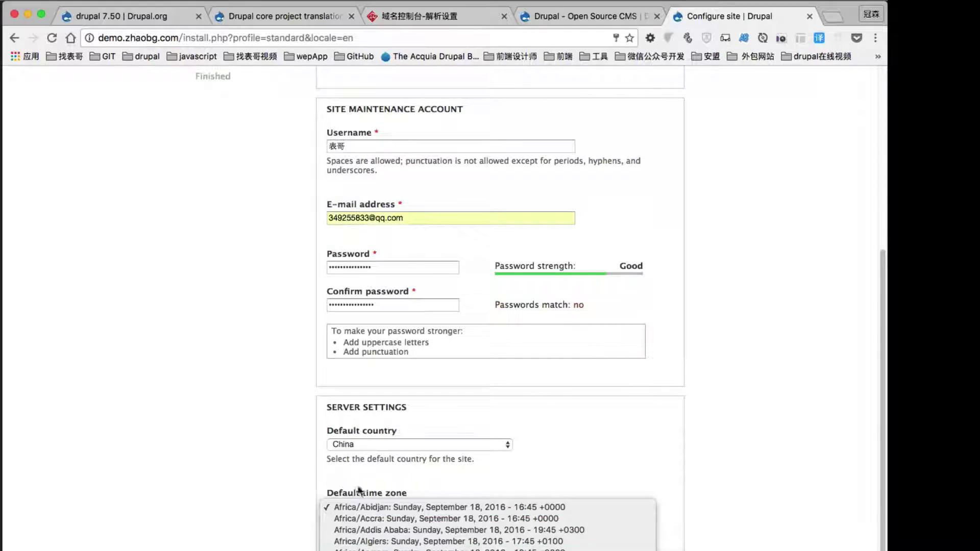
pyautogui.scroll(-10, 439, 496)
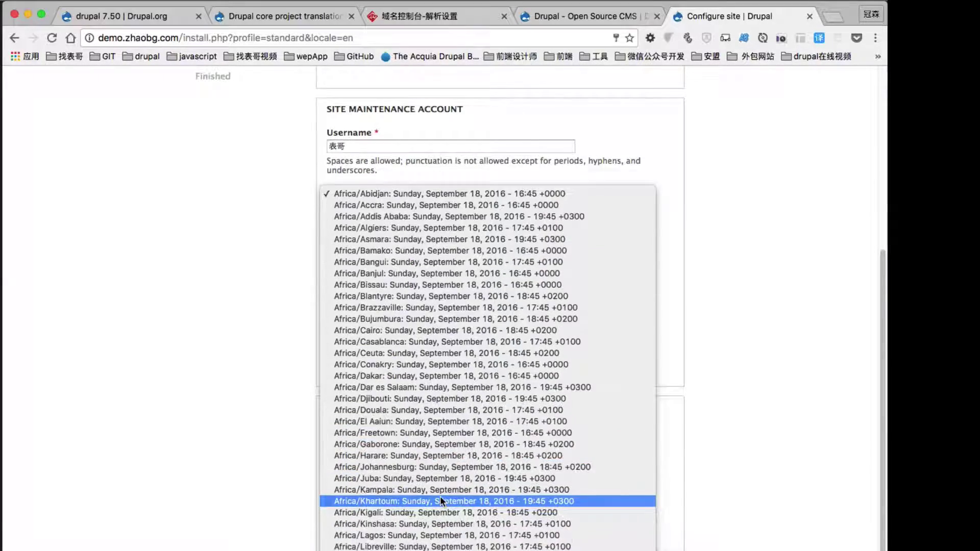
pyautogui.scroll(-20, 440, 495)
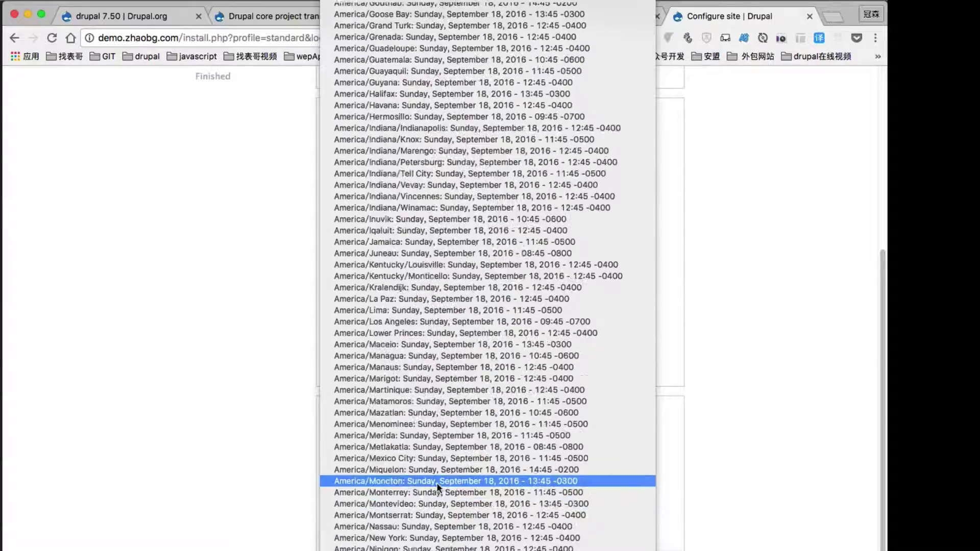
pyautogui.scroll(-20, 436, 477)
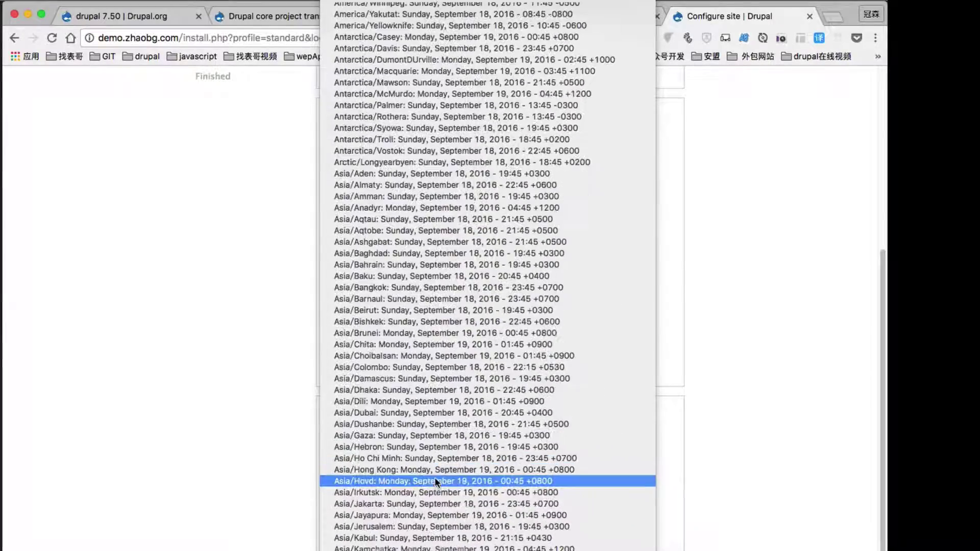
pyautogui.click(410, 468)
pyautogui.scroll(-2, 275, 476)
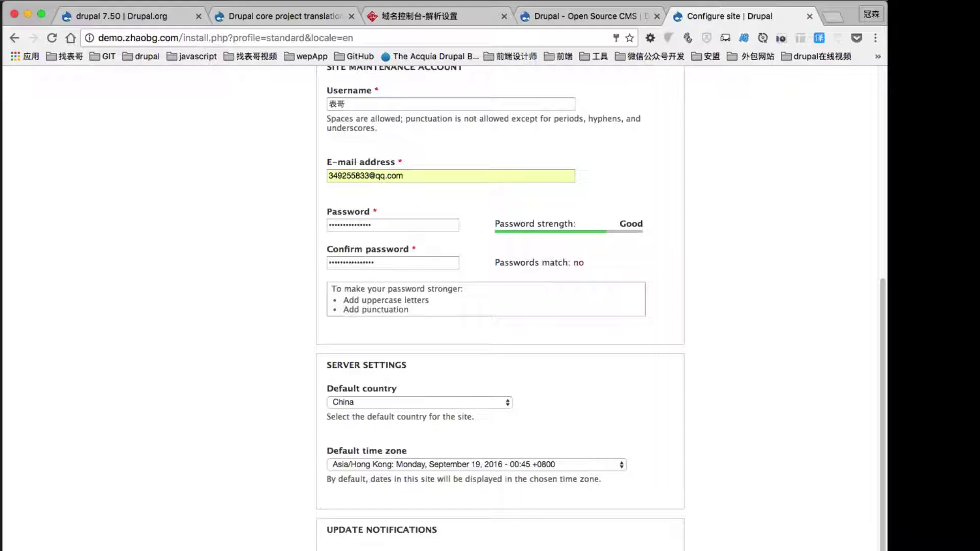
pyautogui.press('Return')
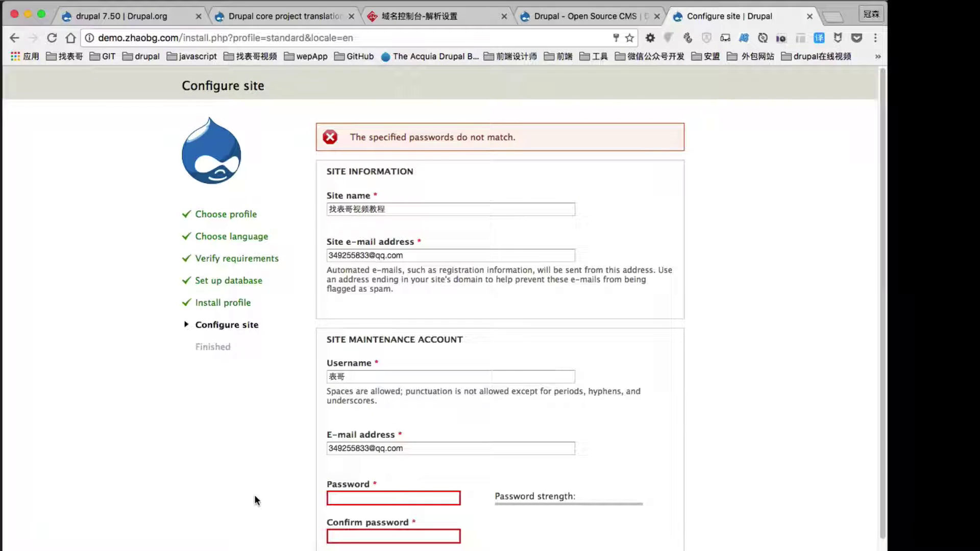
# Enter the same password in Password and Confirm password and resubmit Configure site.
pyautogui.click(365, 496)
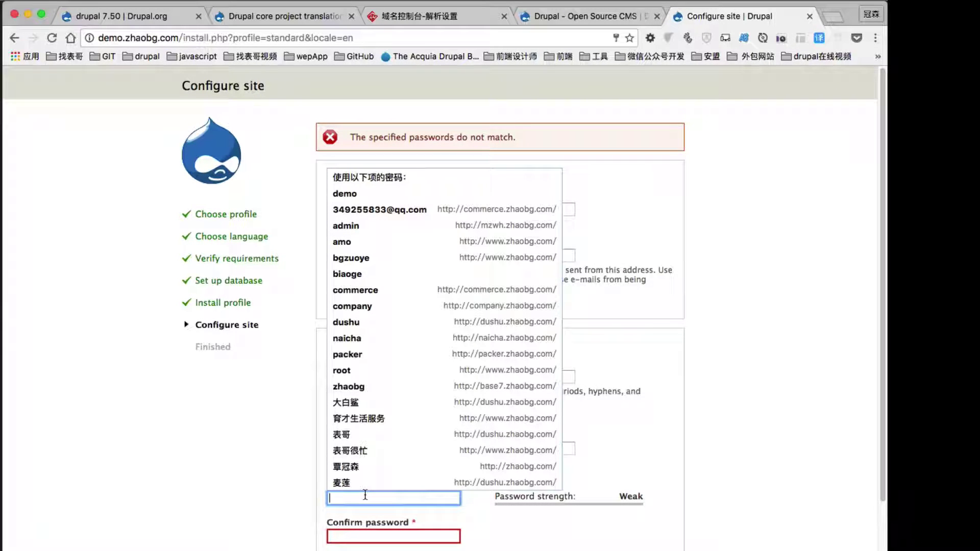
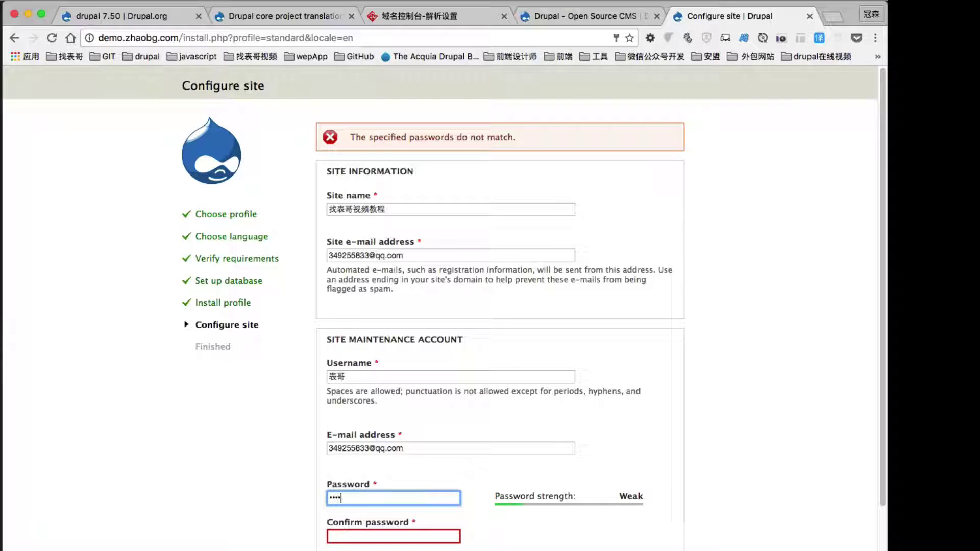
pyautogui.click(364, 531)
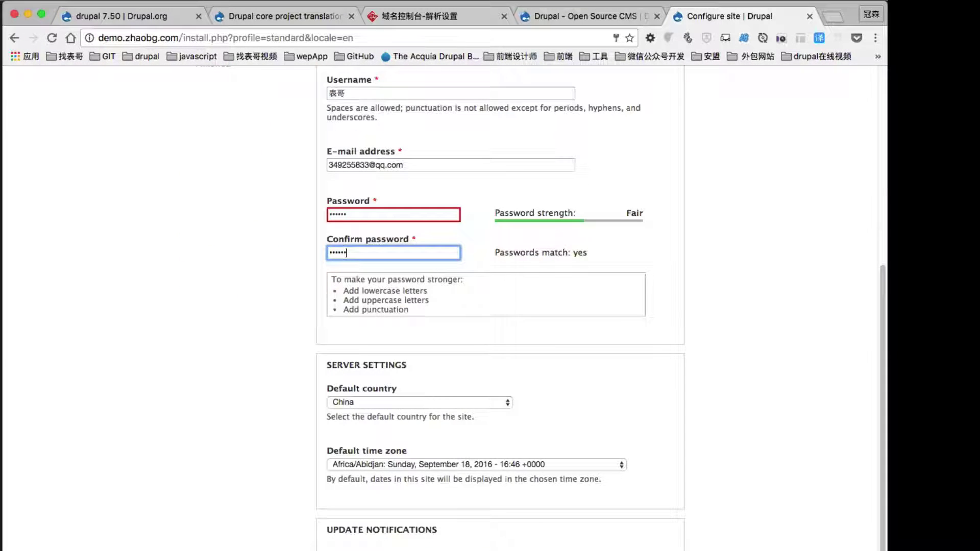
pyautogui.press('Return')
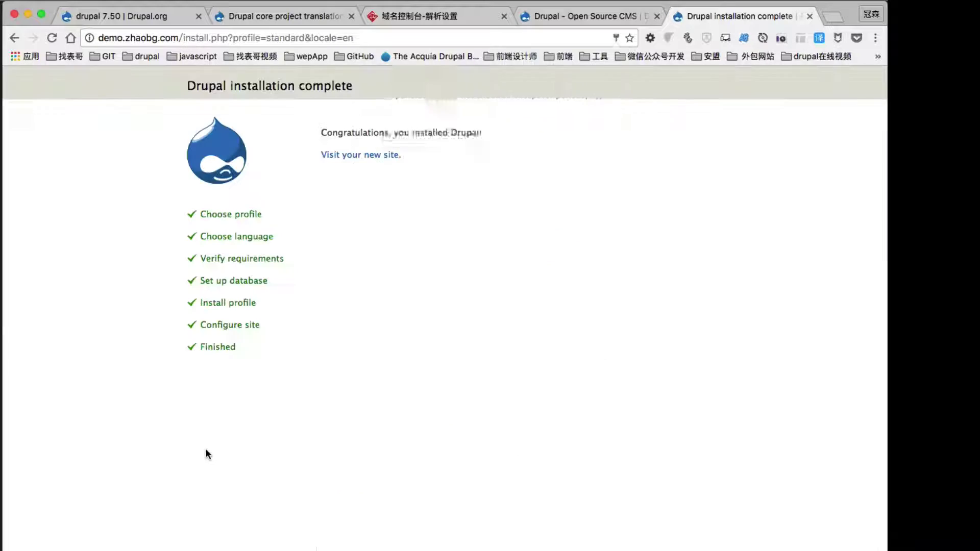
# Save the admin login, go to demo.zhaobg.com/user, and open Modules from the admin toolbar.
pyautogui.click(604, 121)
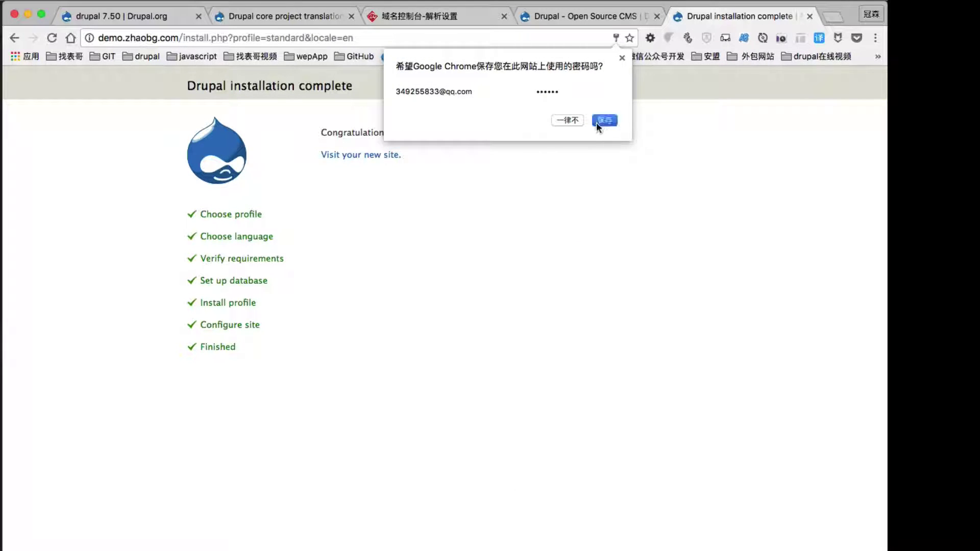
pyautogui.moveTo(183, 38); pyautogui.dragTo(424, 33)
pyautogui.write('user')
pyautogui.press('shift')
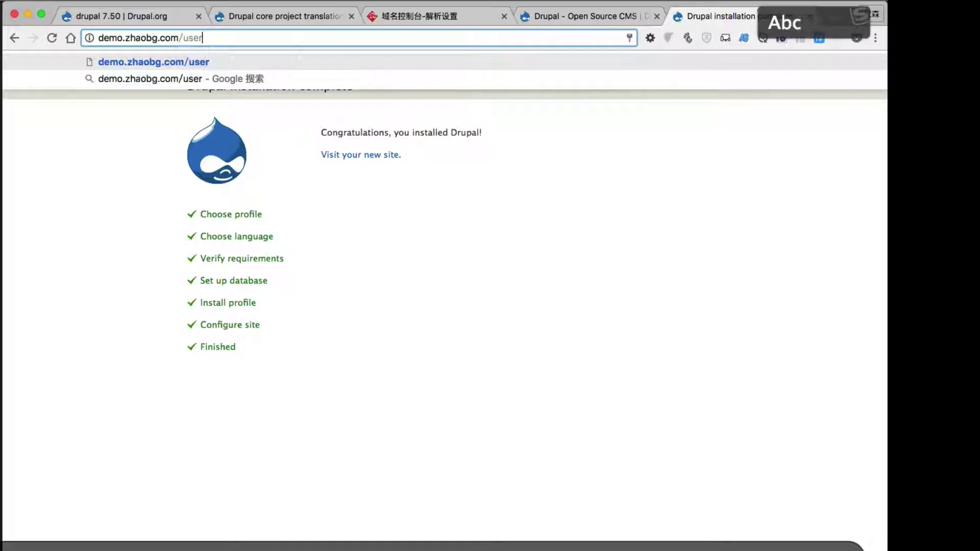
pyautogui.press('Return')
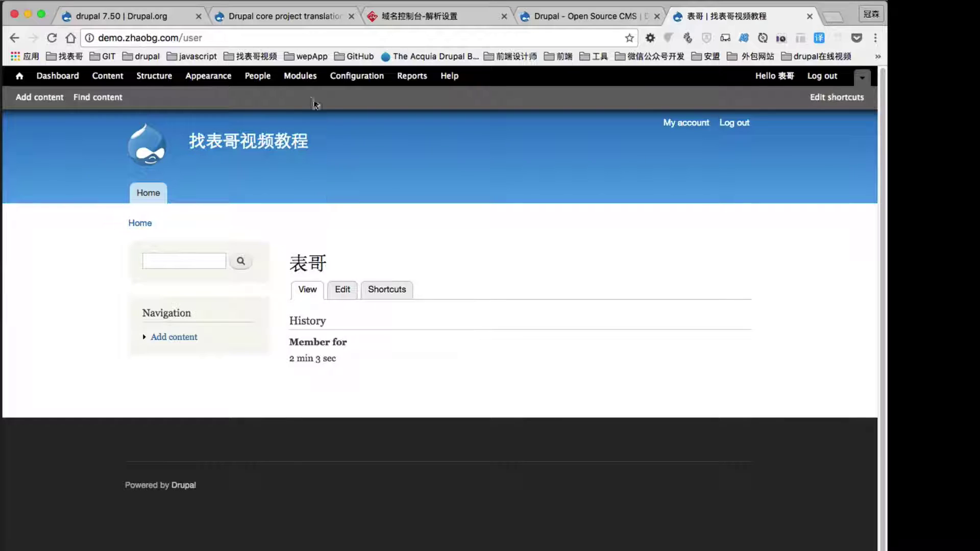
pyautogui.click(300, 75)
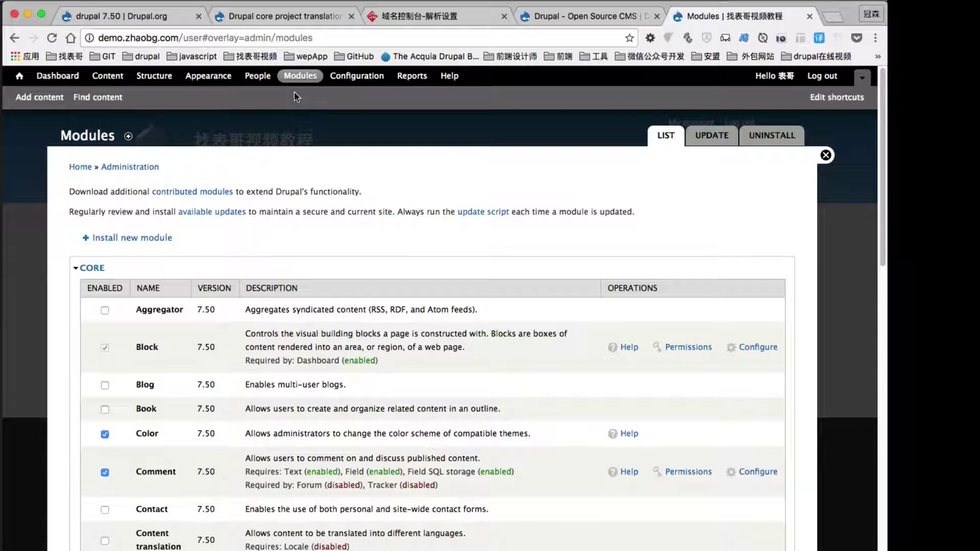
# Scroll through the Modules list to locate the Locale module.
pyautogui.scroll(-15, 204, 312)
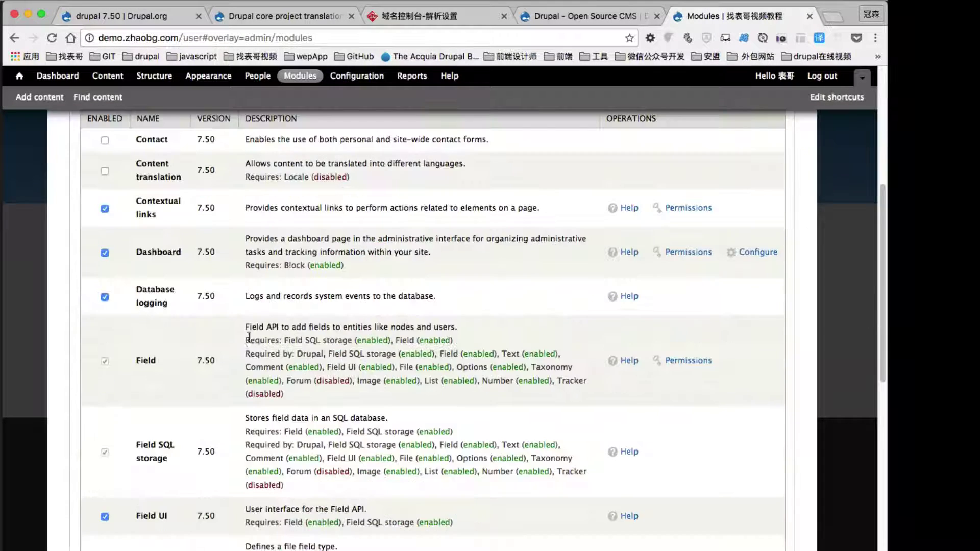
pyautogui.scroll(-6, 170, 405)
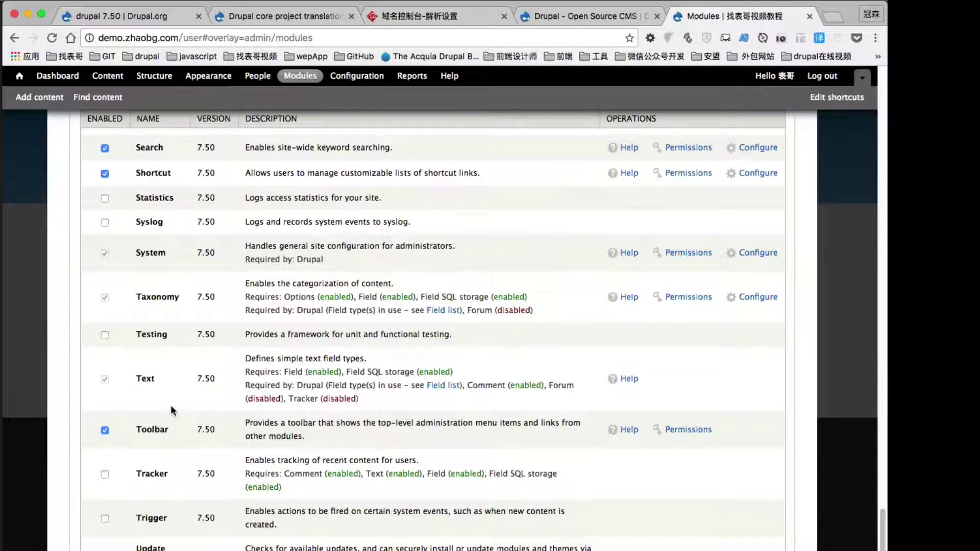
pyautogui.scroll(4, 168, 457)
pyautogui.scroll(6, 136, 350)
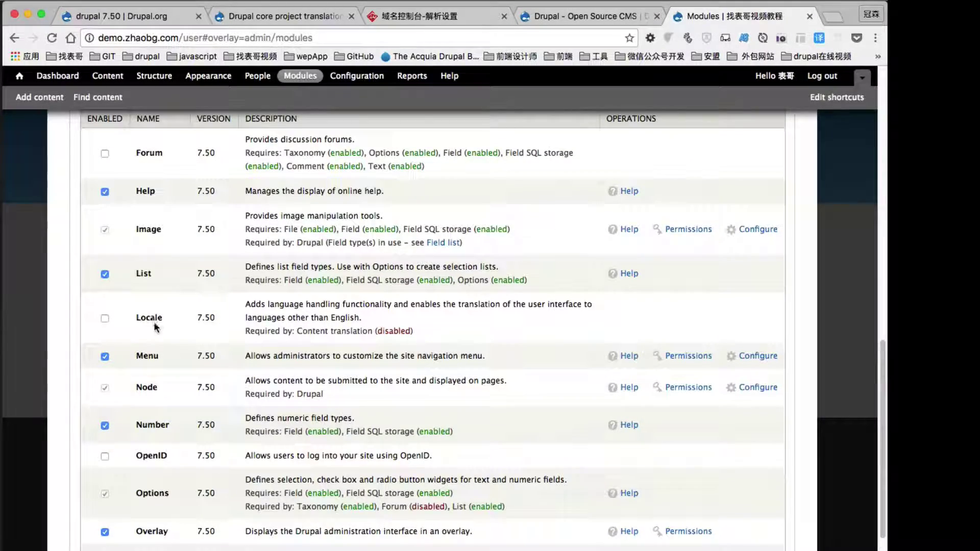
pyautogui.scroll(-10, 213, 385)
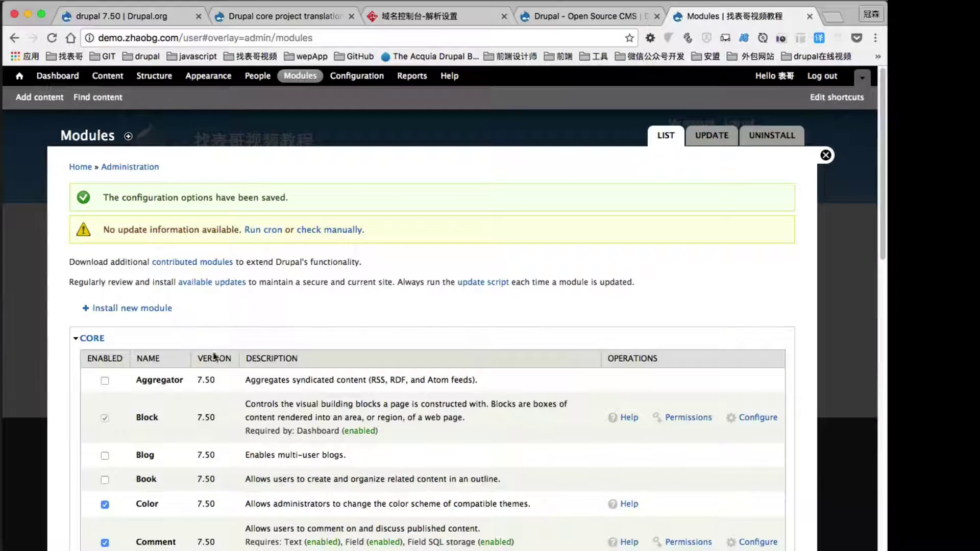
pyautogui.scroll(-10, 219, 382)
pyautogui.scroll(-10, 220, 382)
pyautogui.scroll(20, 221, 408)
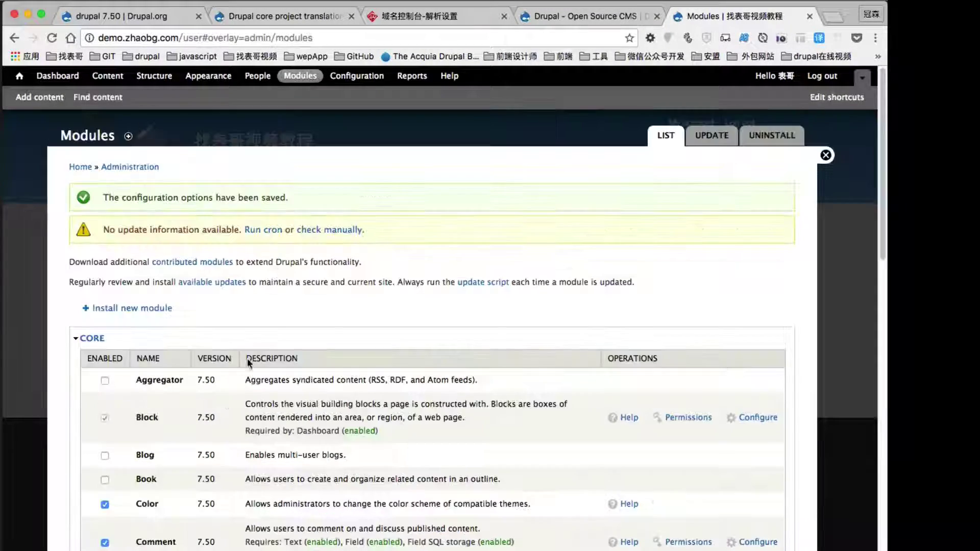
# Add Chinese, Simplified as a site language via Configuration > Languages > Add language.
pyautogui.click(350, 76)
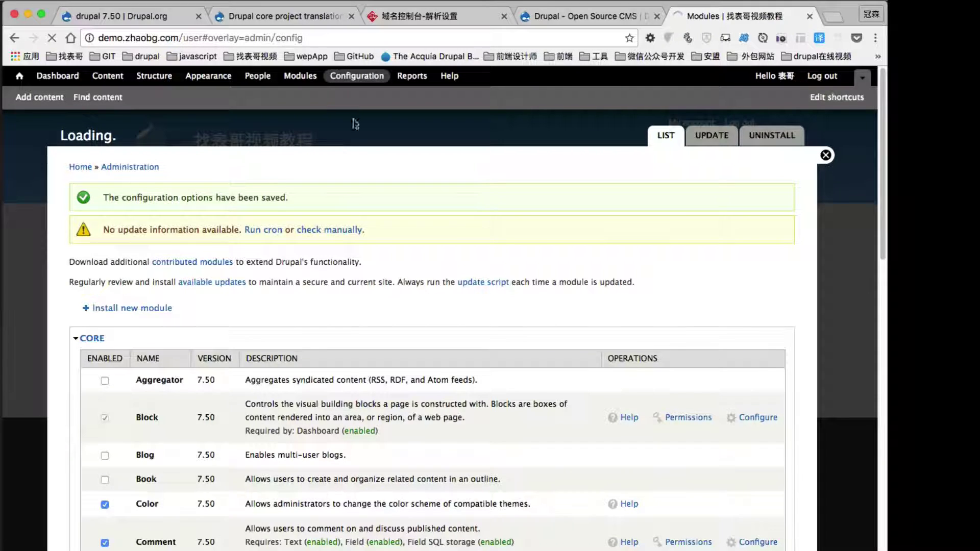
pyautogui.scroll(-6, 292, 267)
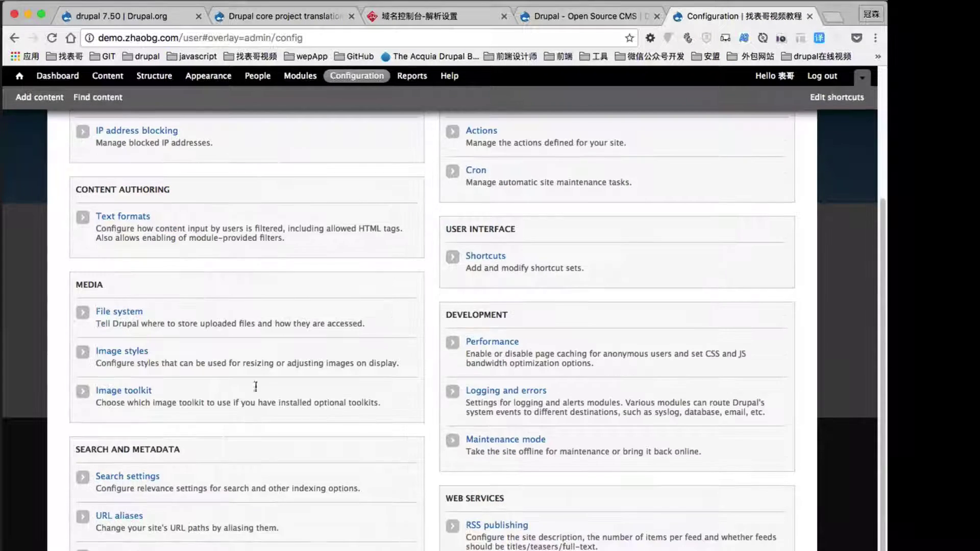
pyautogui.click(117, 549)
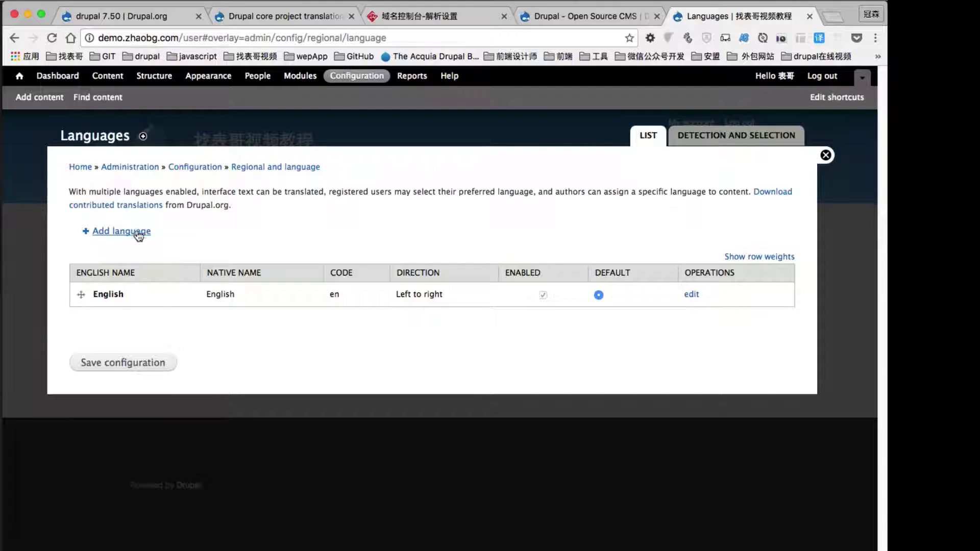
pyautogui.click(122, 232)
pyautogui.click(158, 284)
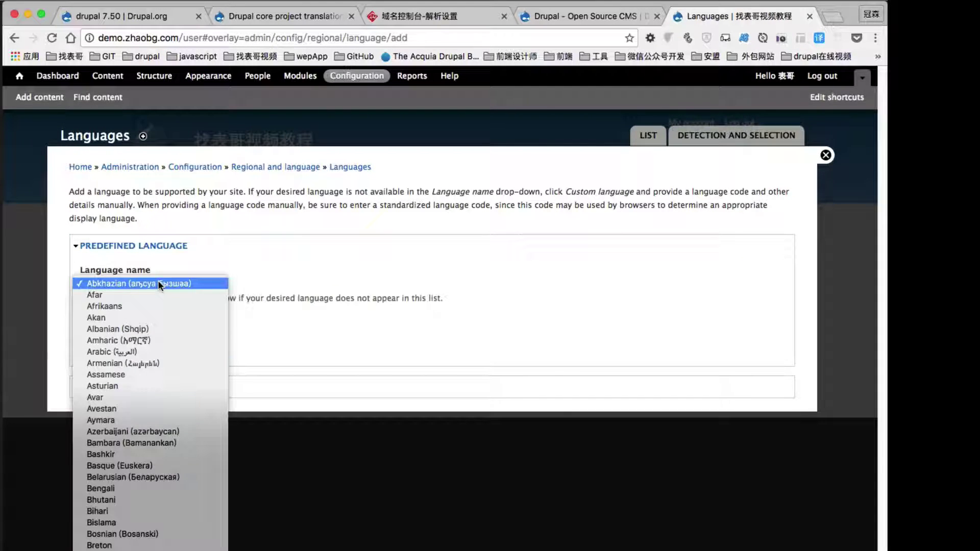
pyautogui.click(153, 408)
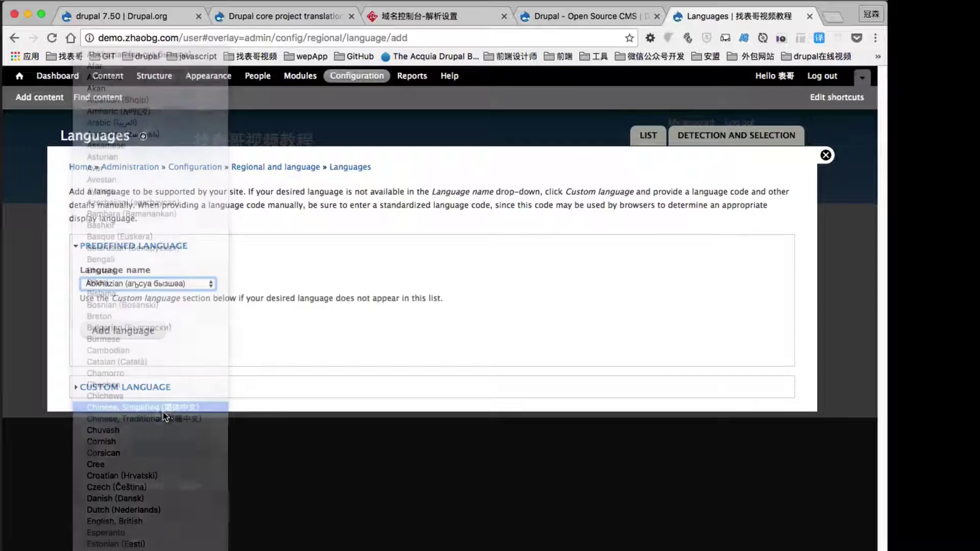
pyautogui.click(140, 337)
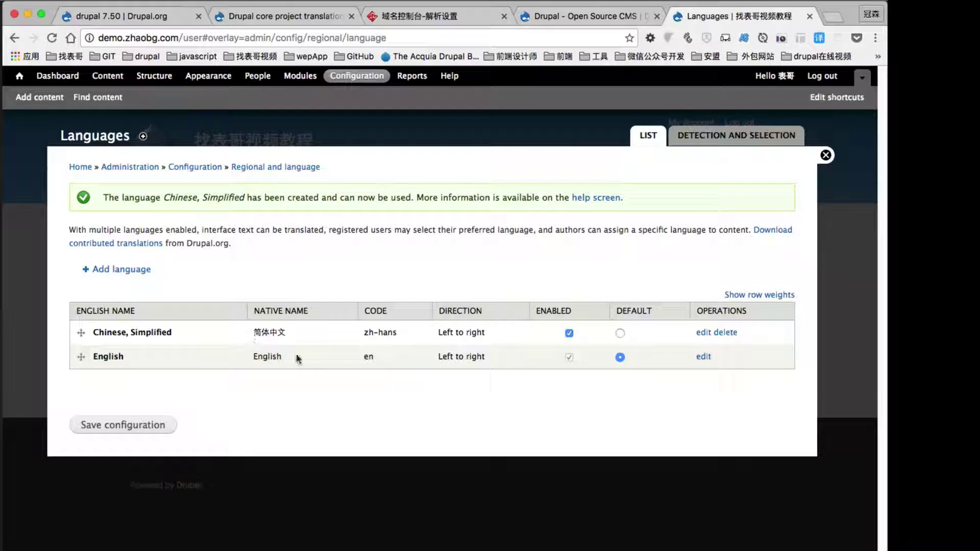
# Make Chinese, Simplified the default language, save, and return to Configuration.
pyautogui.click(620, 333)
pyautogui.click(142, 427)
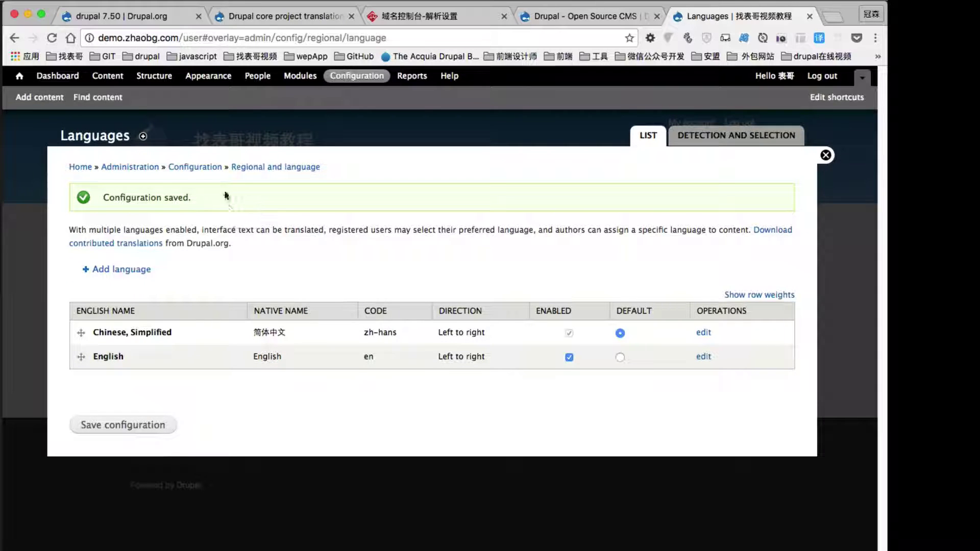
pyautogui.click(210, 171)
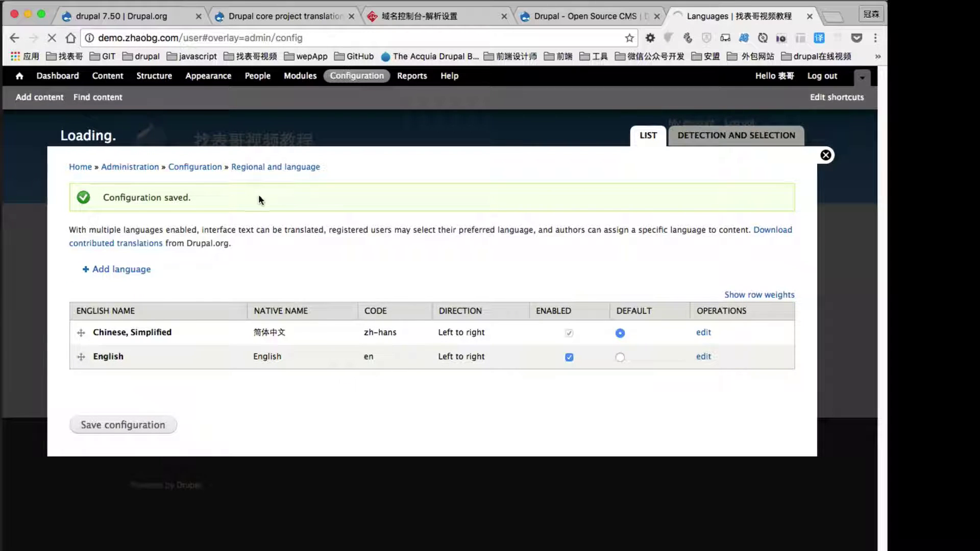
# Open the Translate interface Import form, then switch to the localize.drupal.org core translations tab.
pyautogui.scroll(-7, 286, 206)
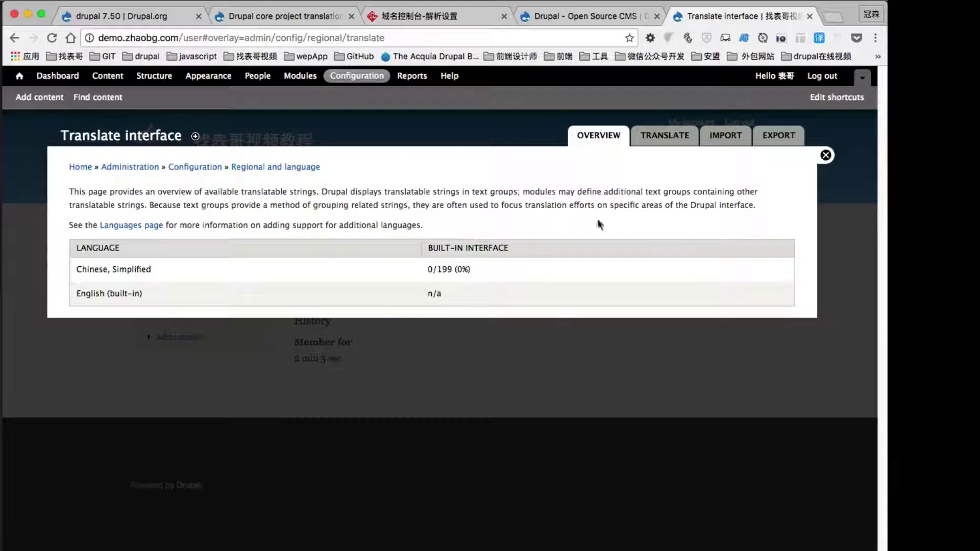
pyautogui.click(725, 144)
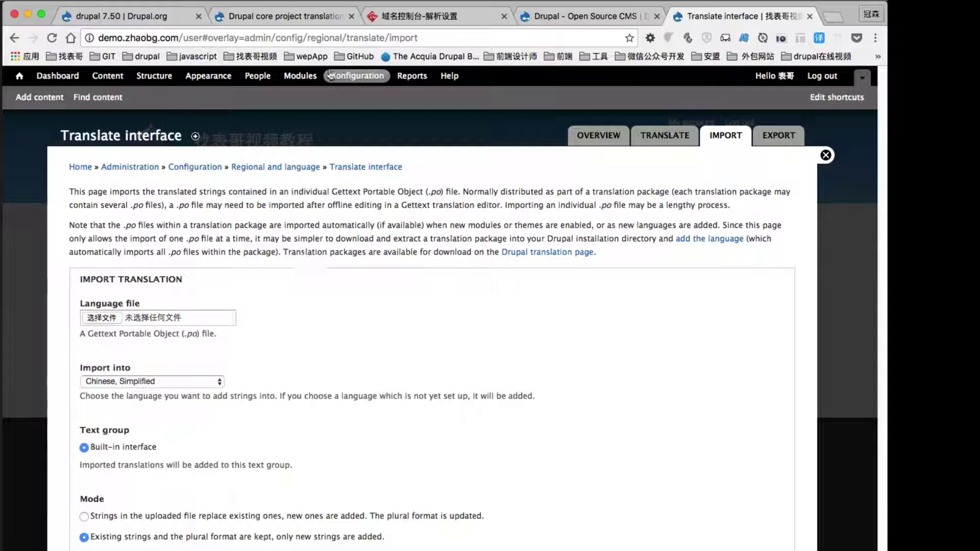
pyautogui.click(236, 20)
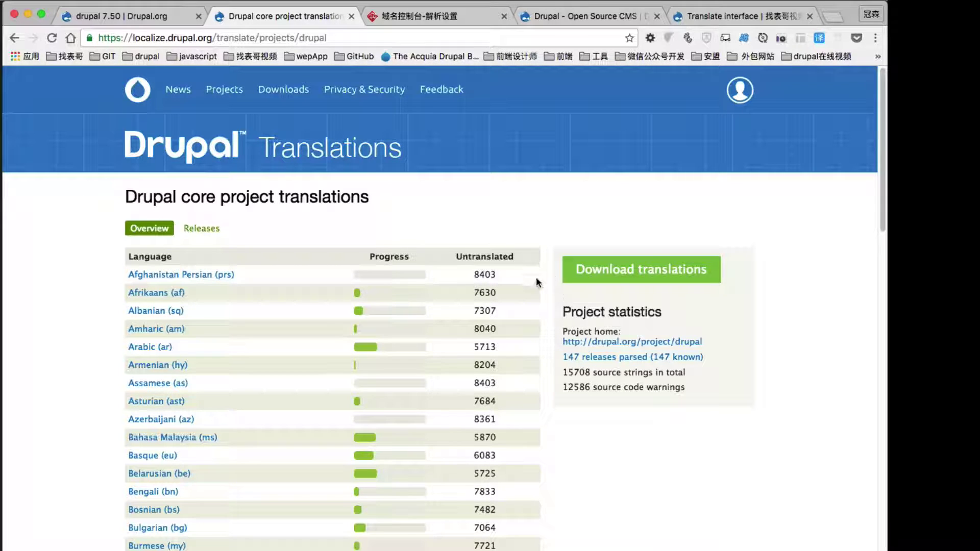
# Download the Drupal 7.50 Chinese, Simplified .po file and return to the Translate interface tab.
pyautogui.click(642, 271)
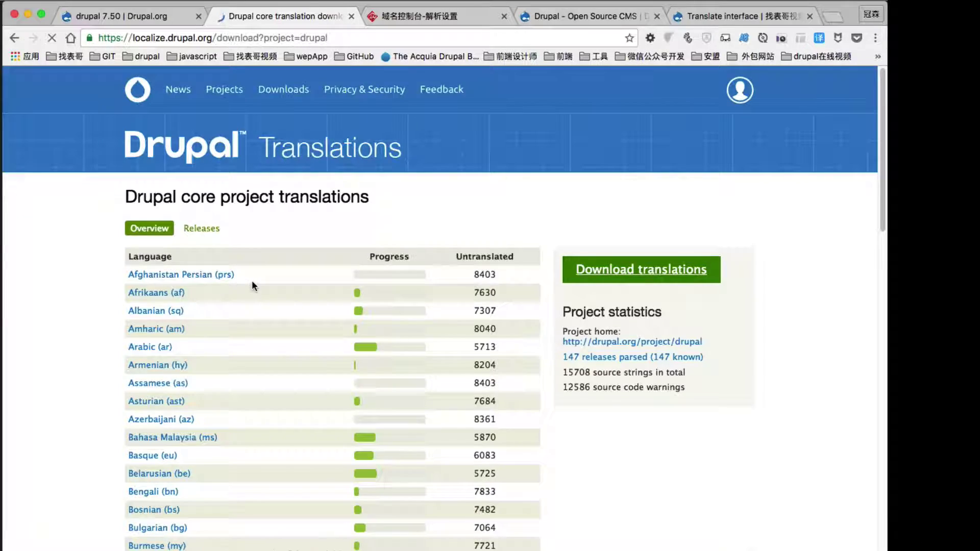
pyautogui.scroll(-10, 73, 340)
pyautogui.scroll(-7, 73, 340)
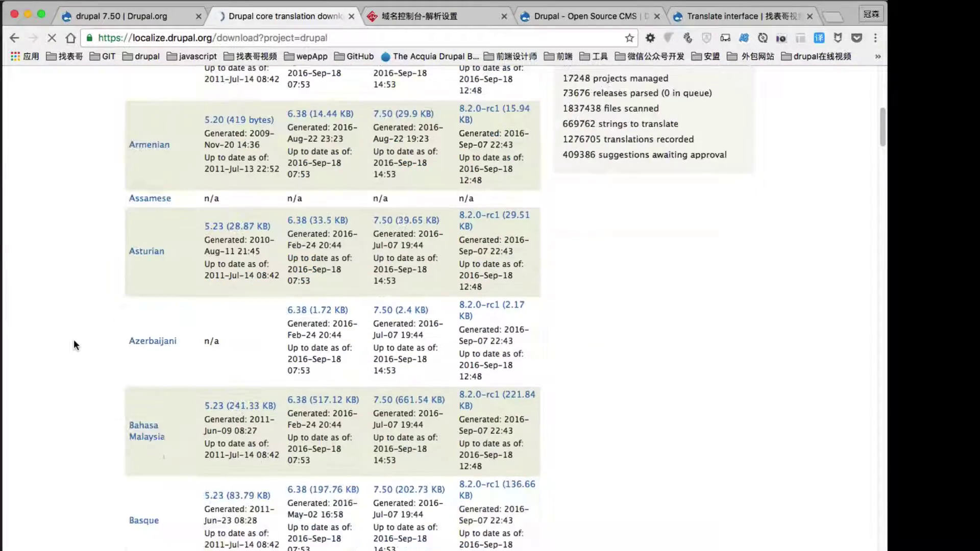
pyautogui.scroll(-8, 73, 345)
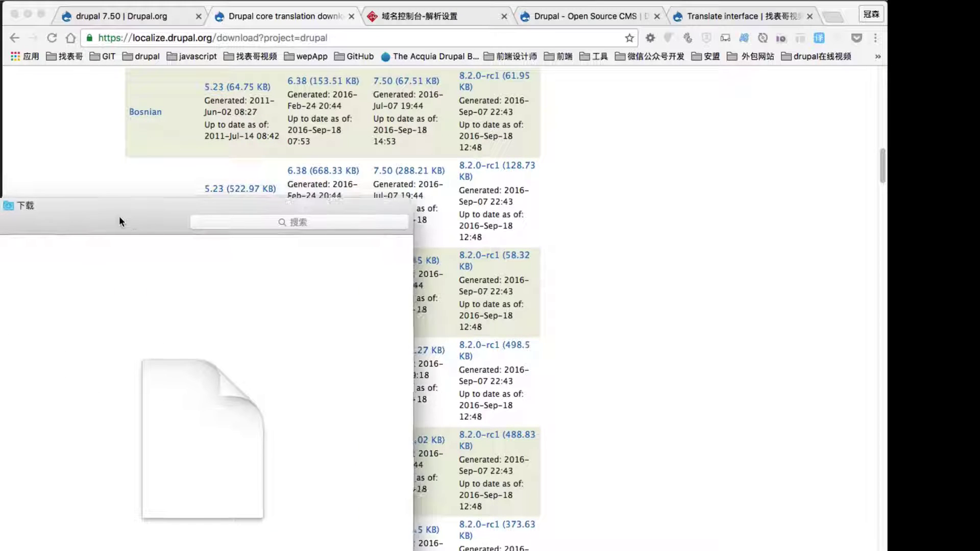
pyautogui.click(599, 149)
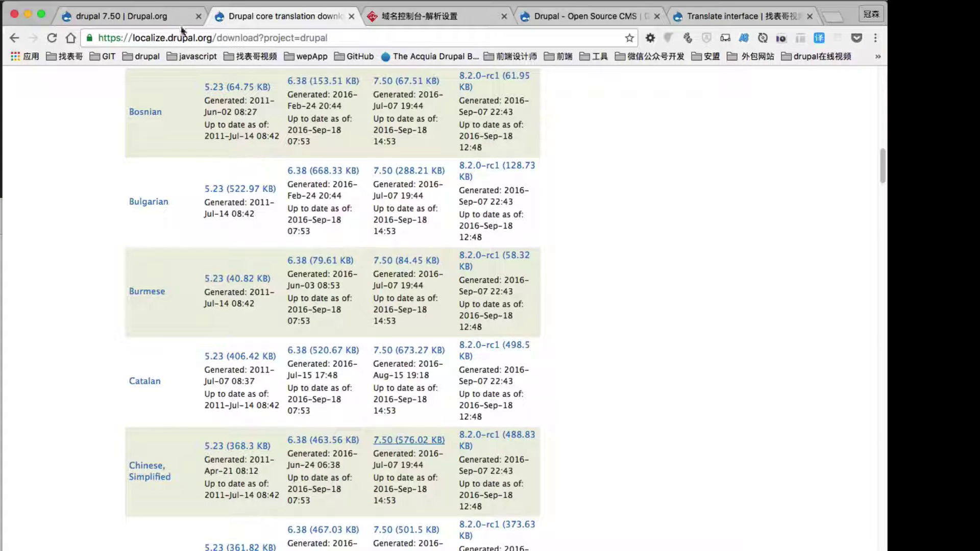
pyautogui.click(716, 18)
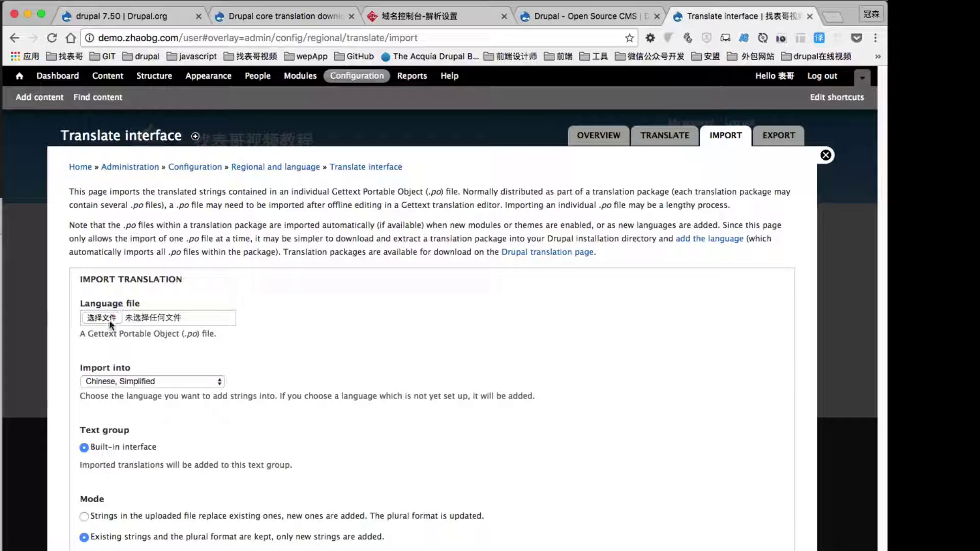
# Import drupal-7.50.zh-hans.po into Chinese, Simplified, adding 4646 translated strings (99.89%).
pyautogui.click(108, 319)
pyautogui.moveTo(334, 255); pyautogui.dragTo(372, 252)
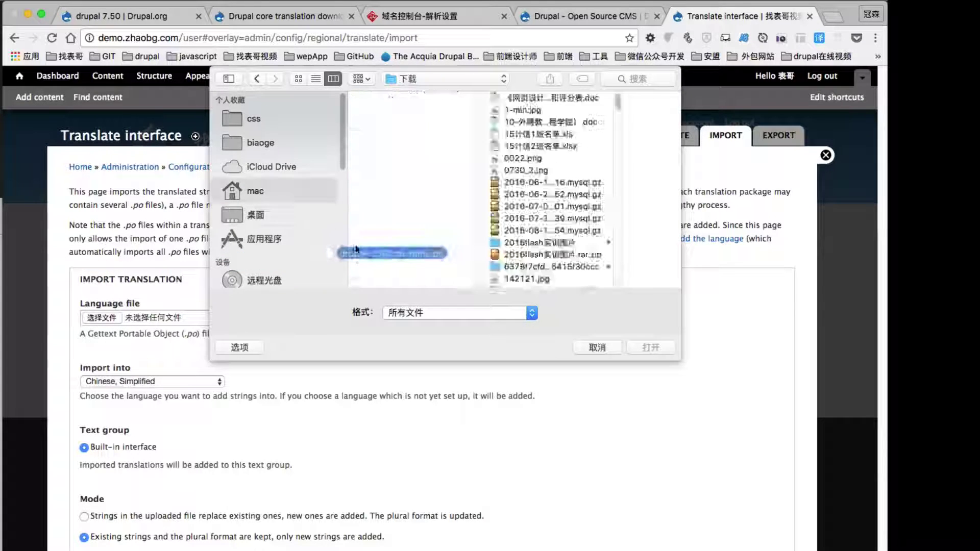
pyautogui.click(651, 347)
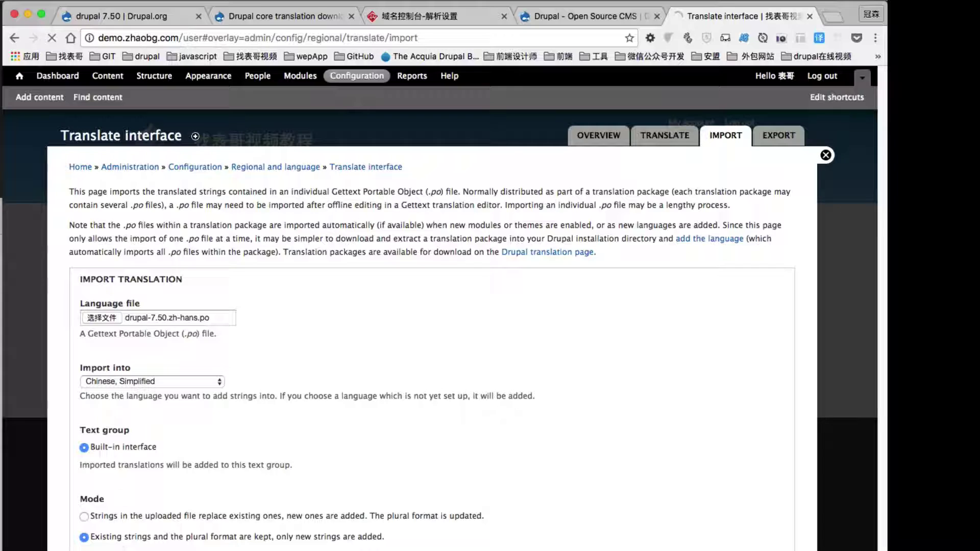
pyautogui.press('super+Tab')
pyautogui.click(158, 210)
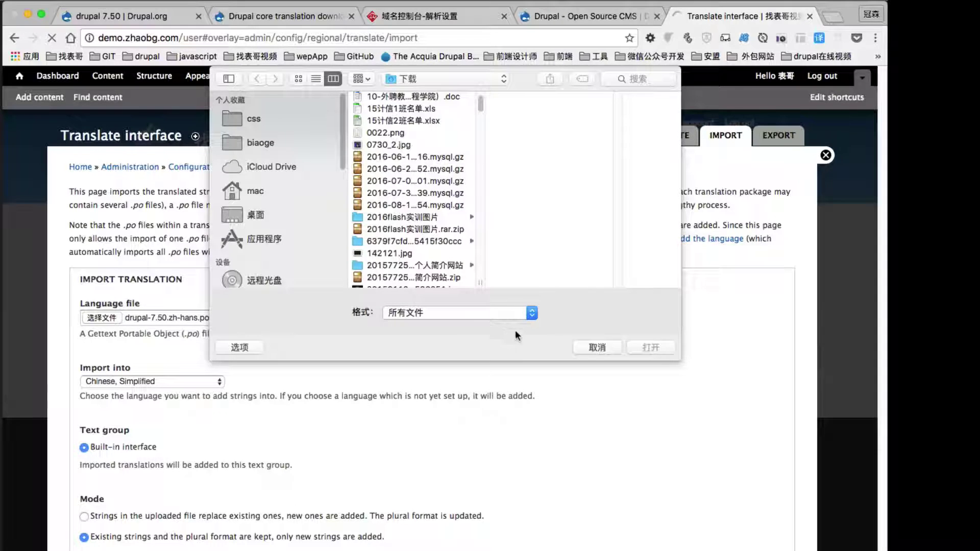
pyautogui.click(598, 347)
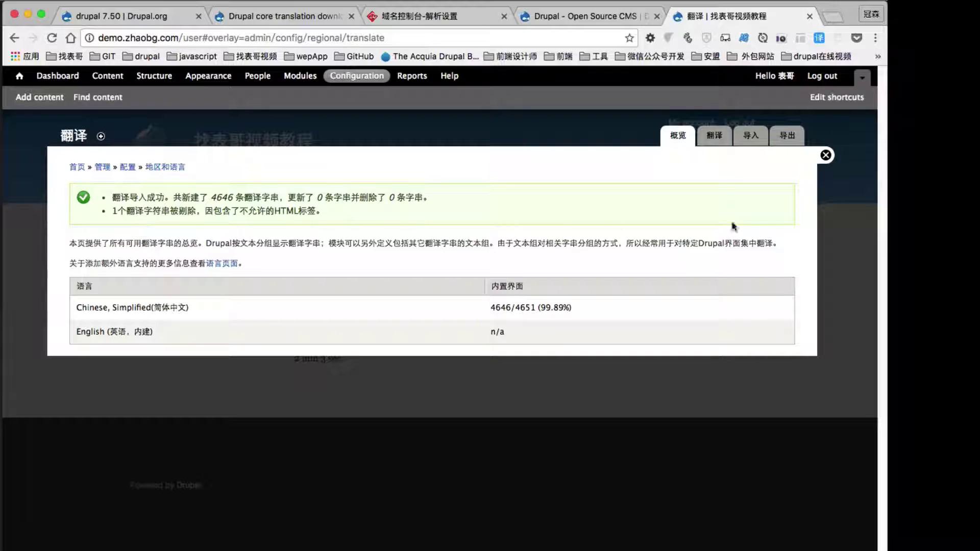
# Close the import overlay and open the home page via the site logo, now in Chinese.
pyautogui.click(827, 155)
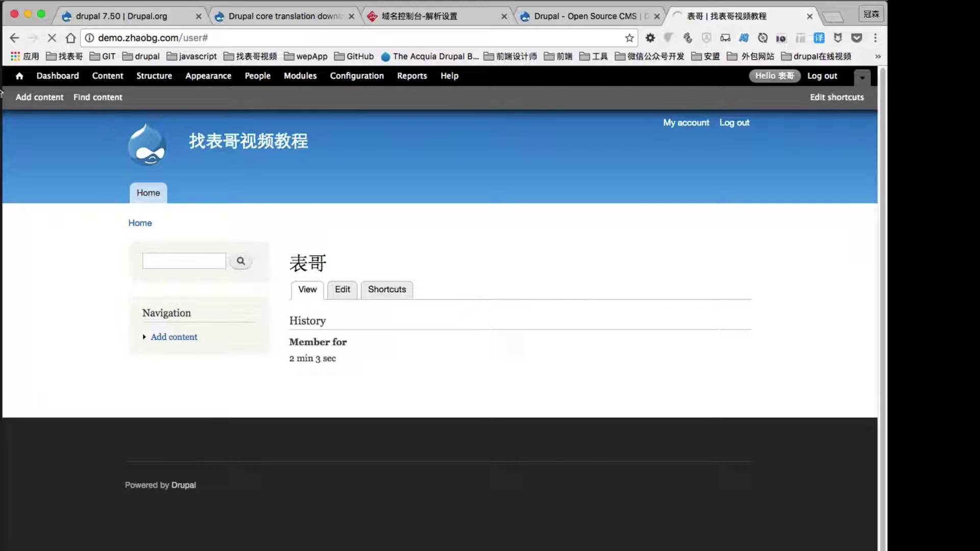
pyautogui.scroll(-2, 65, 206)
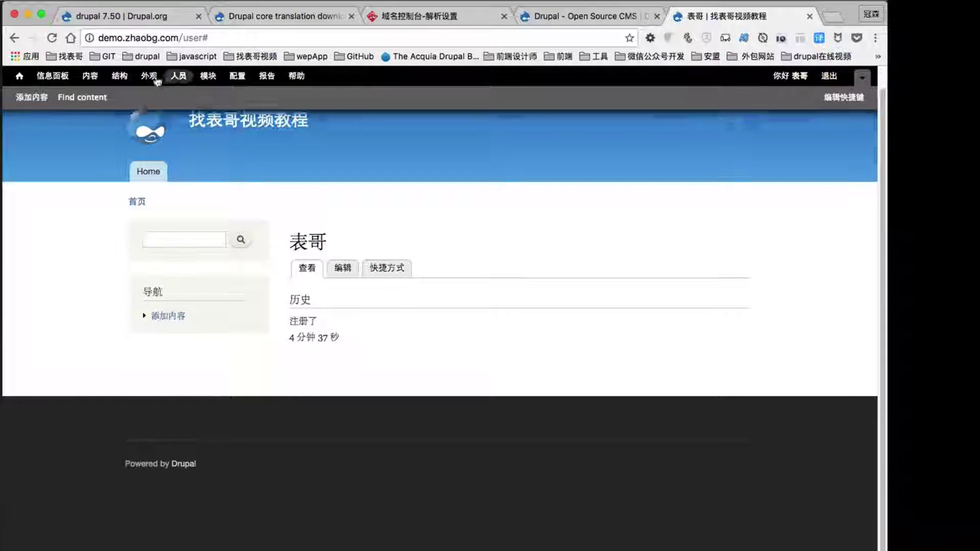
pyautogui.scroll(2, 65, 206)
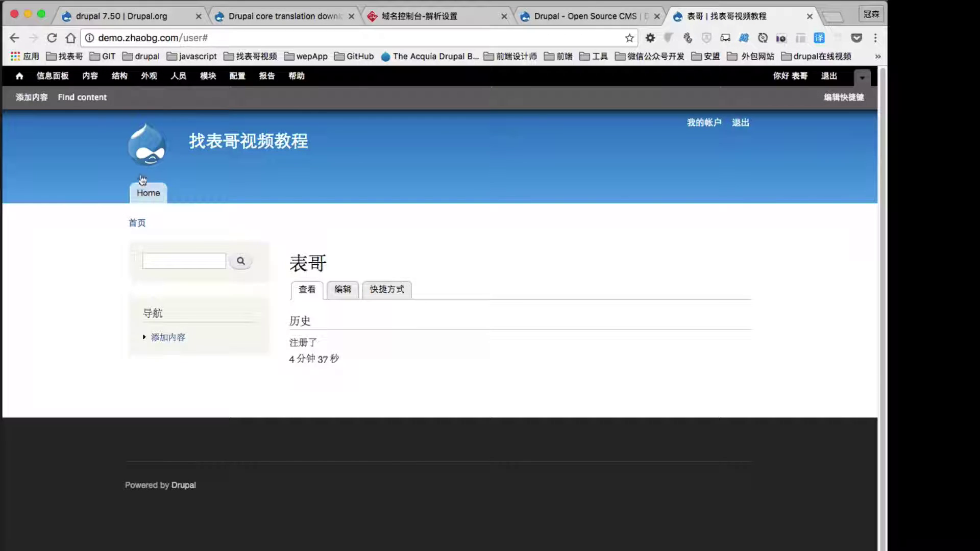
pyautogui.click(153, 154)
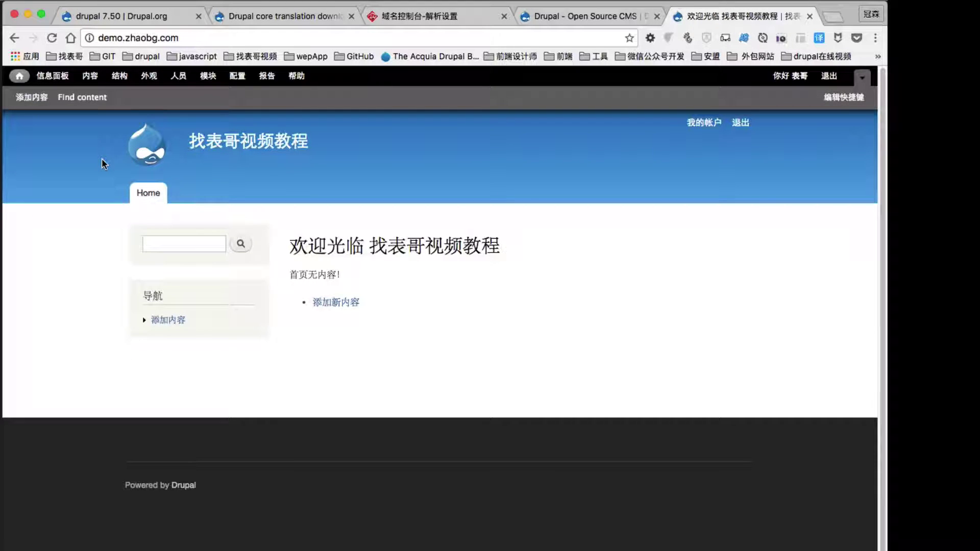